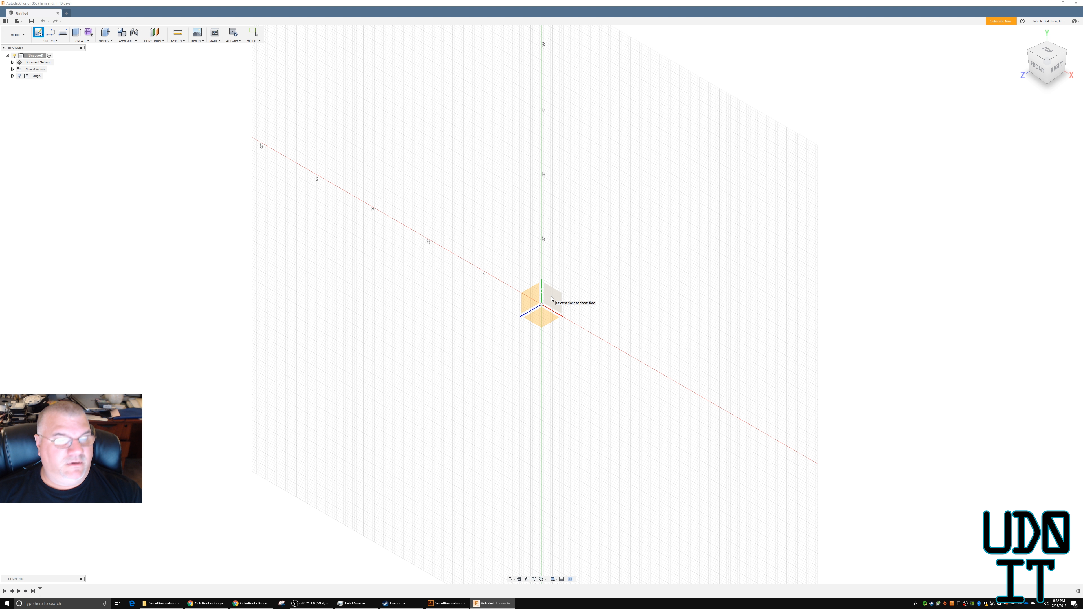
Start a sketch on the front plane and load the SmartPassiveIncome keychain SVG file for insertion.
left_click(552, 299)
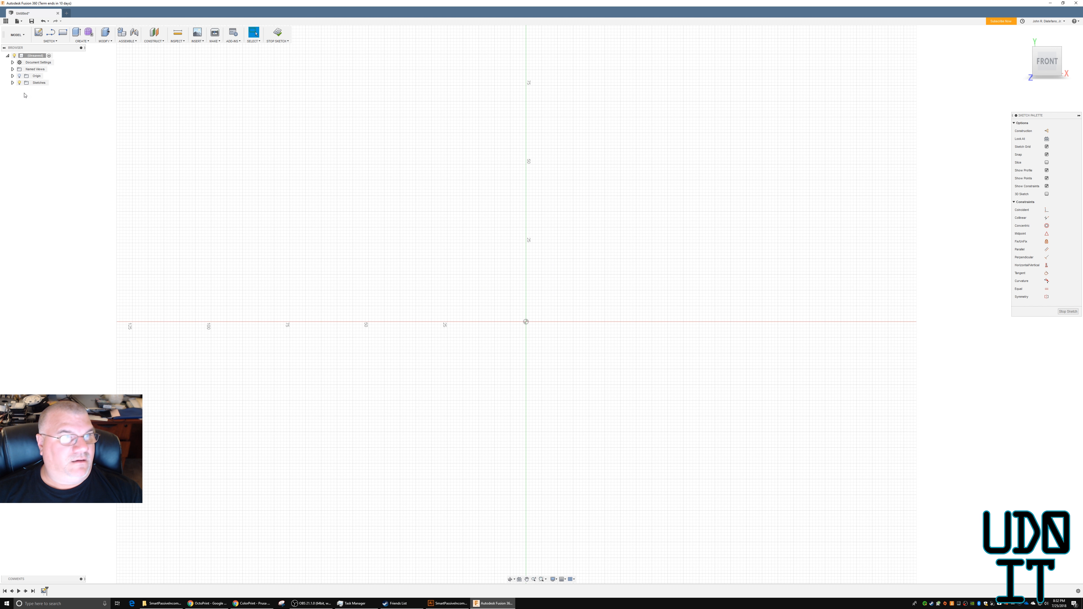
mouse_move(1046, 40)
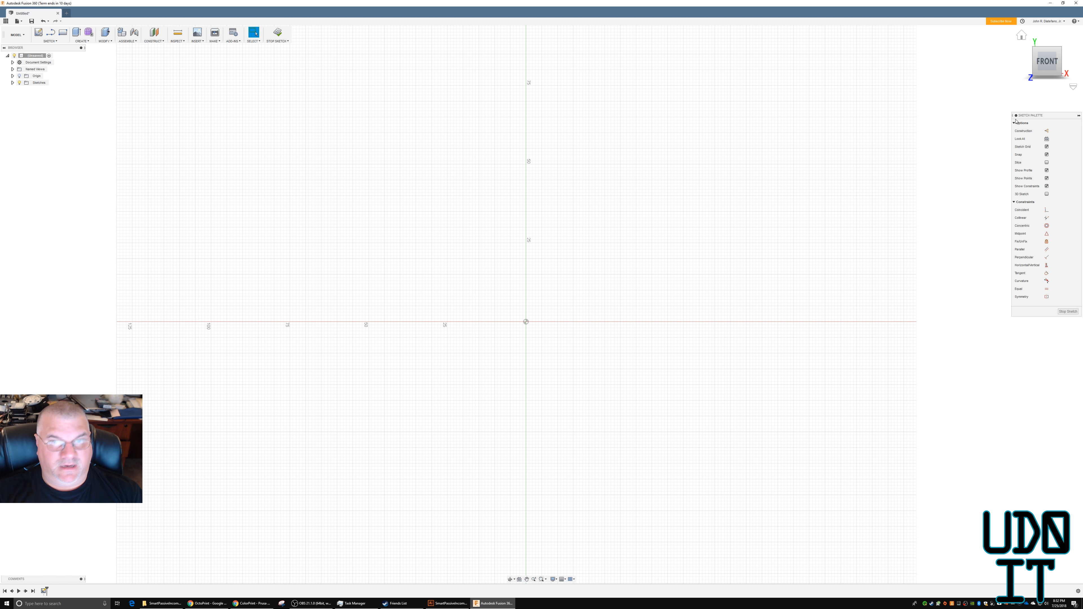
left_click(198, 40)
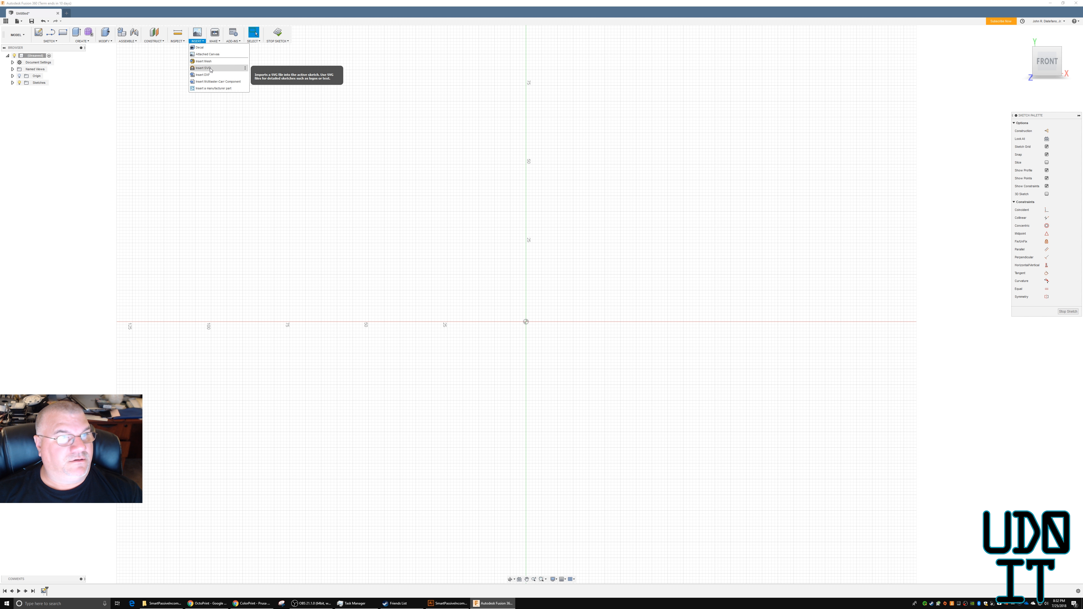
left_click(203, 69)
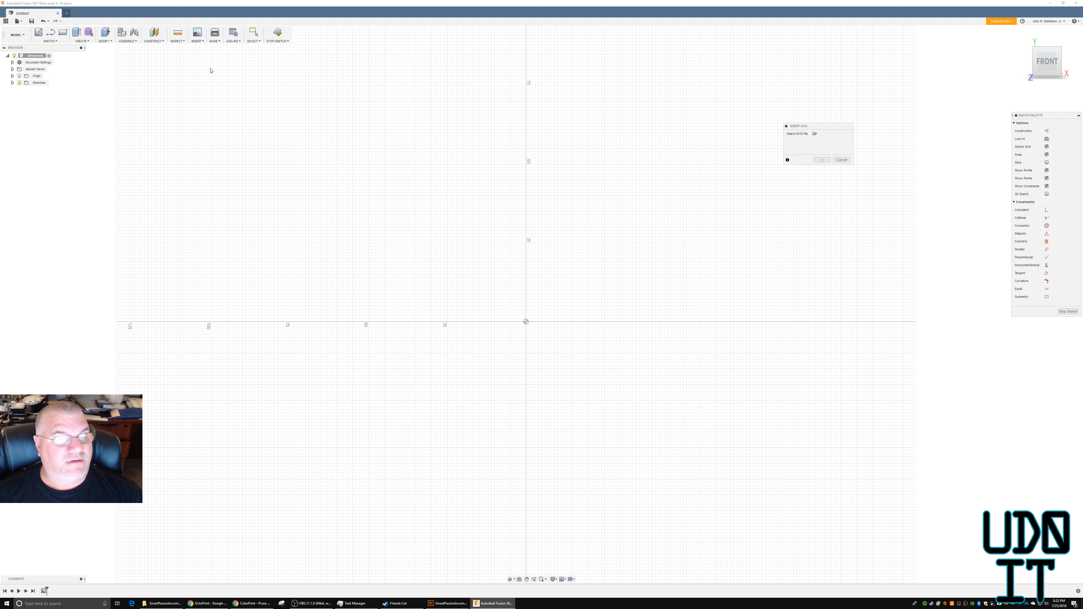
left_click(815, 134)
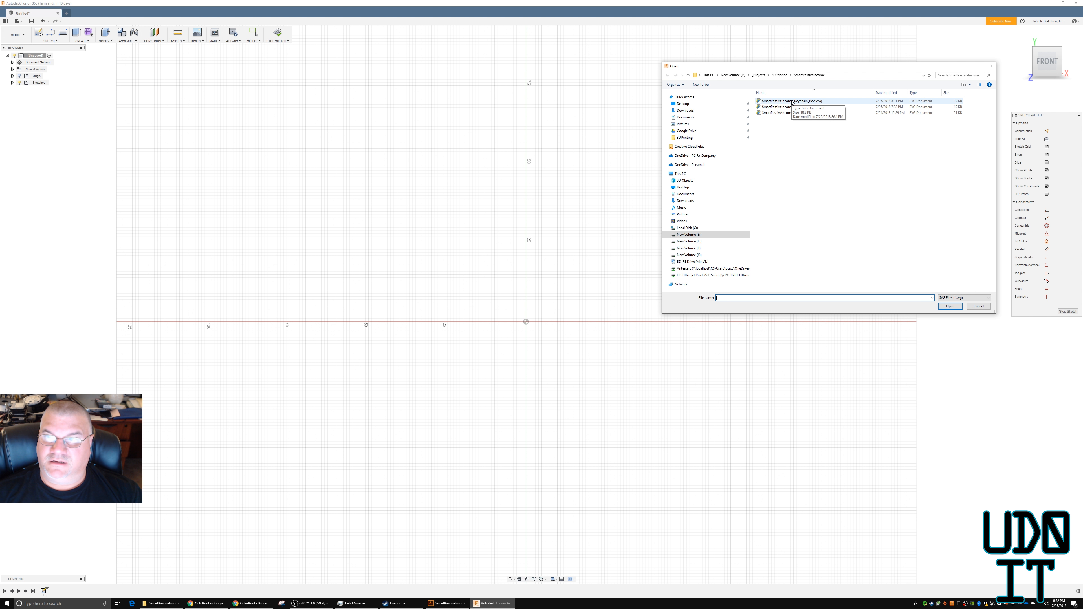
double_click(792, 102)
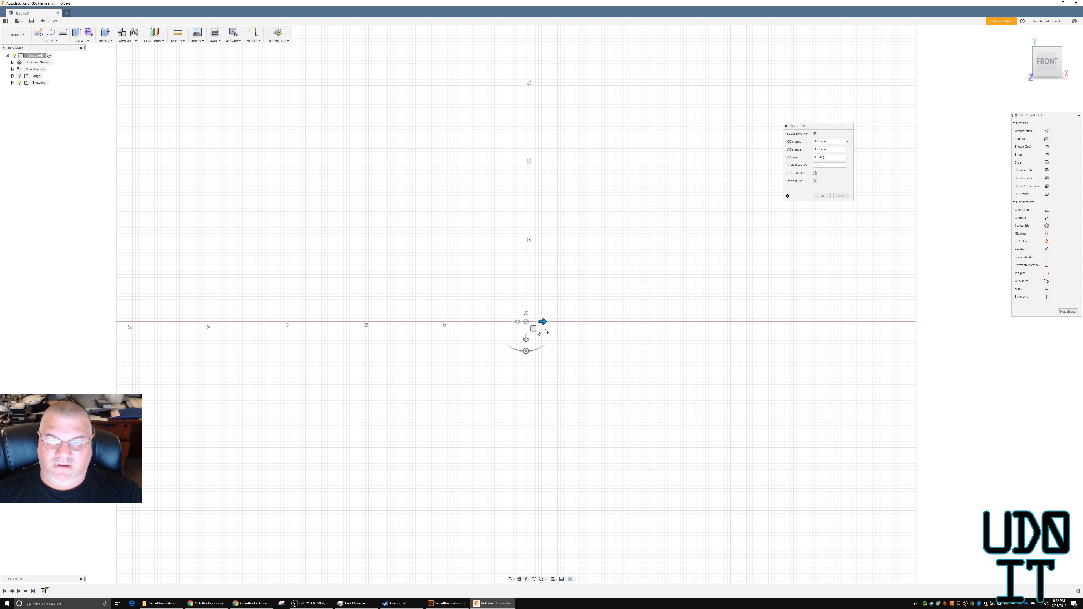
Move the SVG artwork so its framed logo surrounds the sketch origin and complete the insertion.
scroll(608, 363, "down", 6)
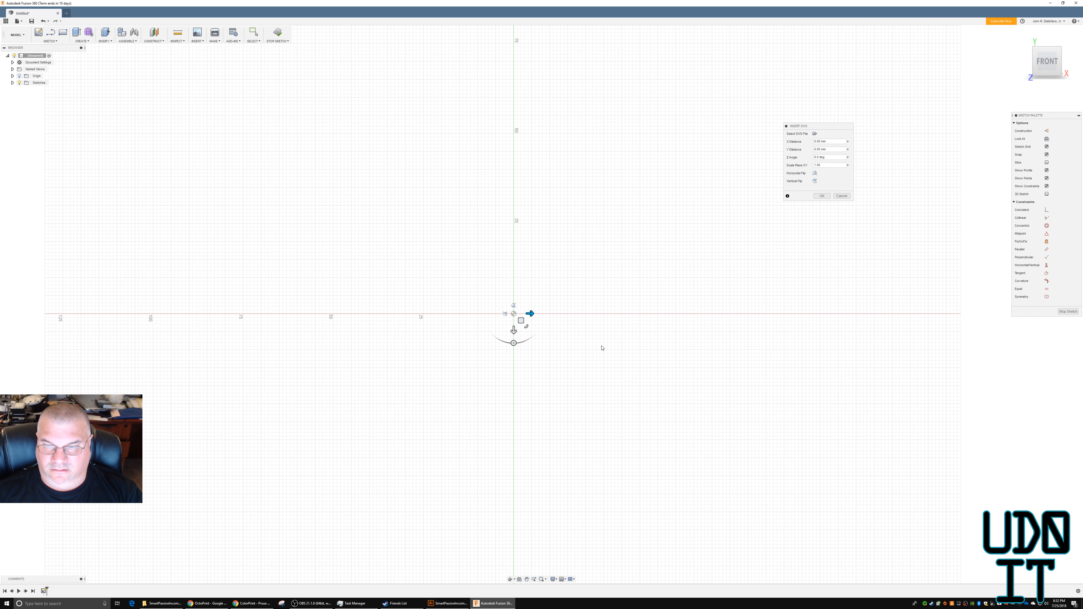
scroll(663, 395, "down", 1)
left_click_drag(613, 365, 287, 260)
key("Return")
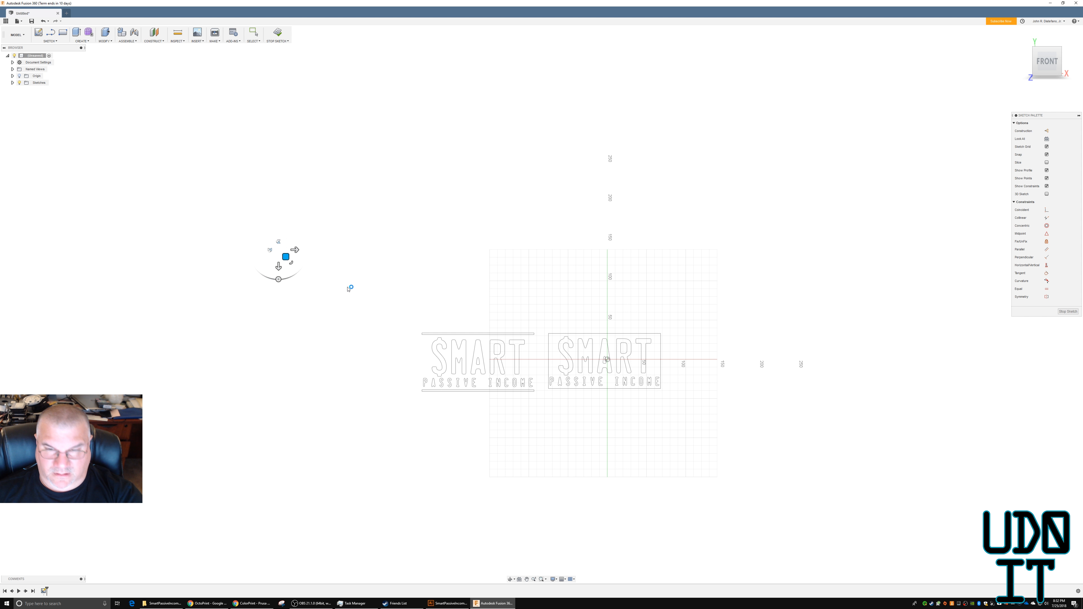
Examine the imported artwork's closed profiles by selecting the letter R and the background around the lettering.
left_click(607, 340)
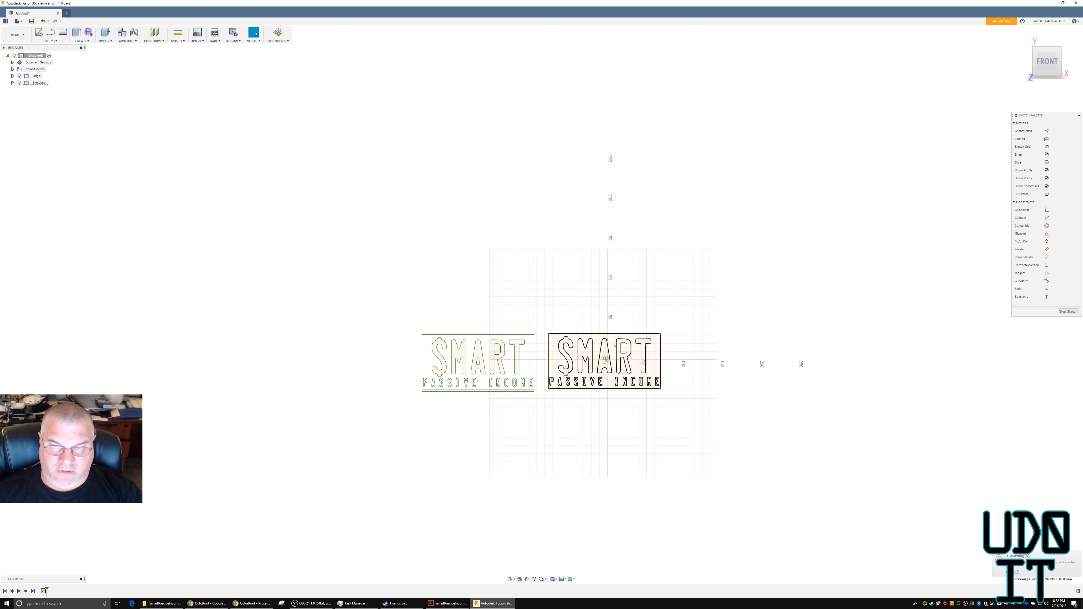
left_click(620, 360)
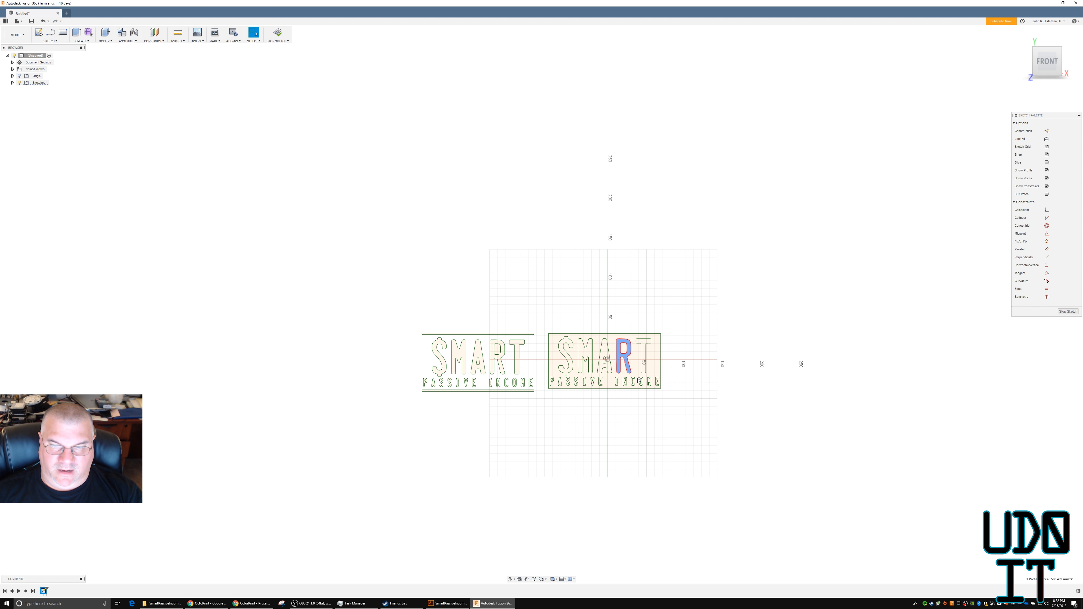
scroll(620, 373, "down", 2)
scroll(611, 364, "up", 3)
scroll(611, 364, "up", 6)
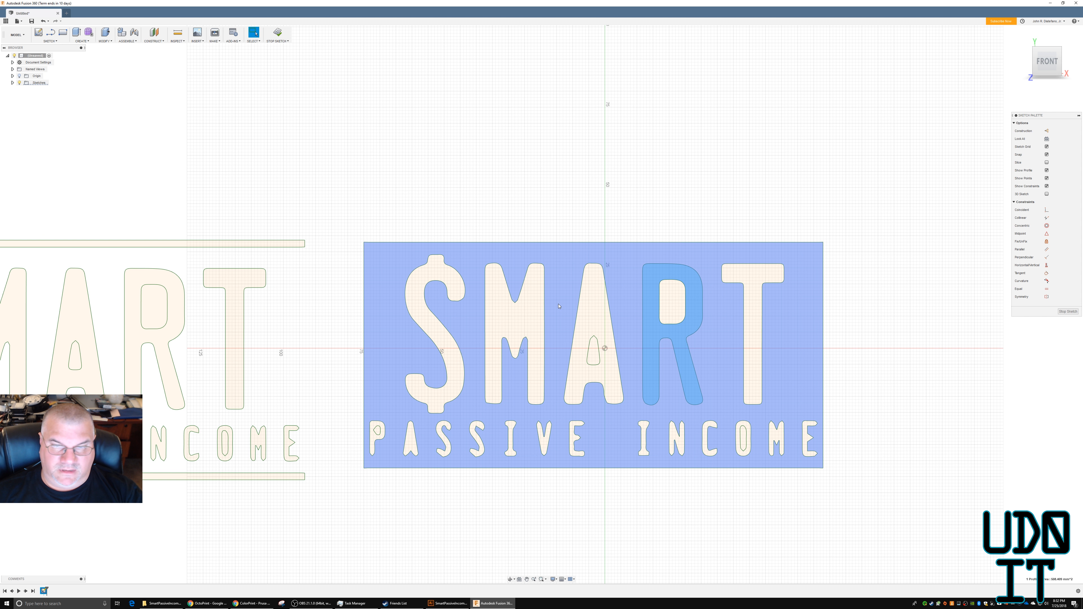
left_click(558, 306)
left_click(337, 490)
middle_click_drag(427, 490, 435, 497, "shift")
scroll(348, 490, "up", 4)
Finish the imported logo's sketch and start a second sketch on the same front plane.
left_click(13, 87)
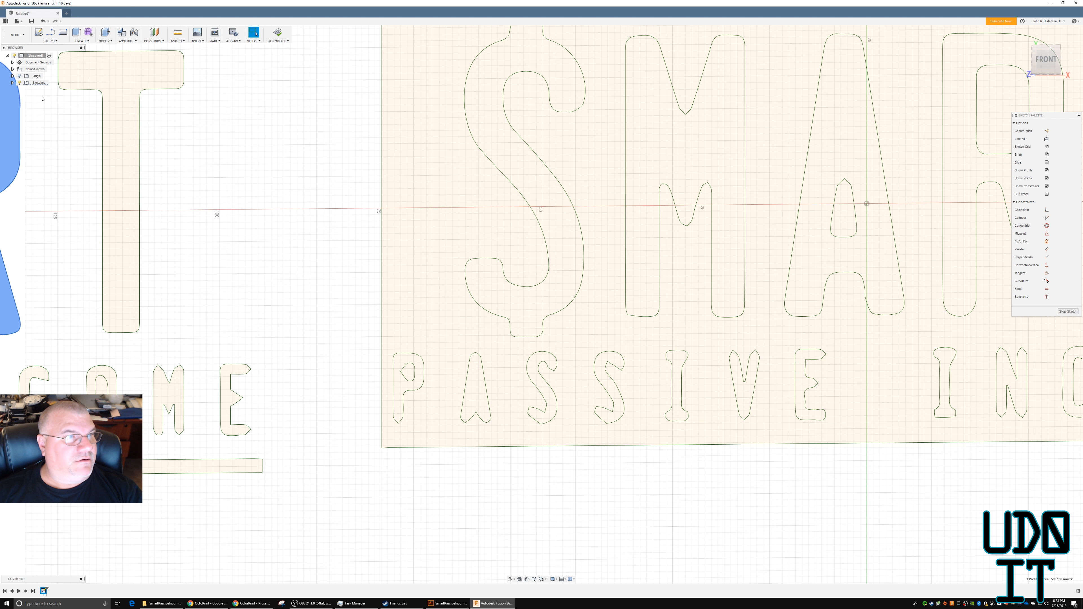
left_click(39, 32)
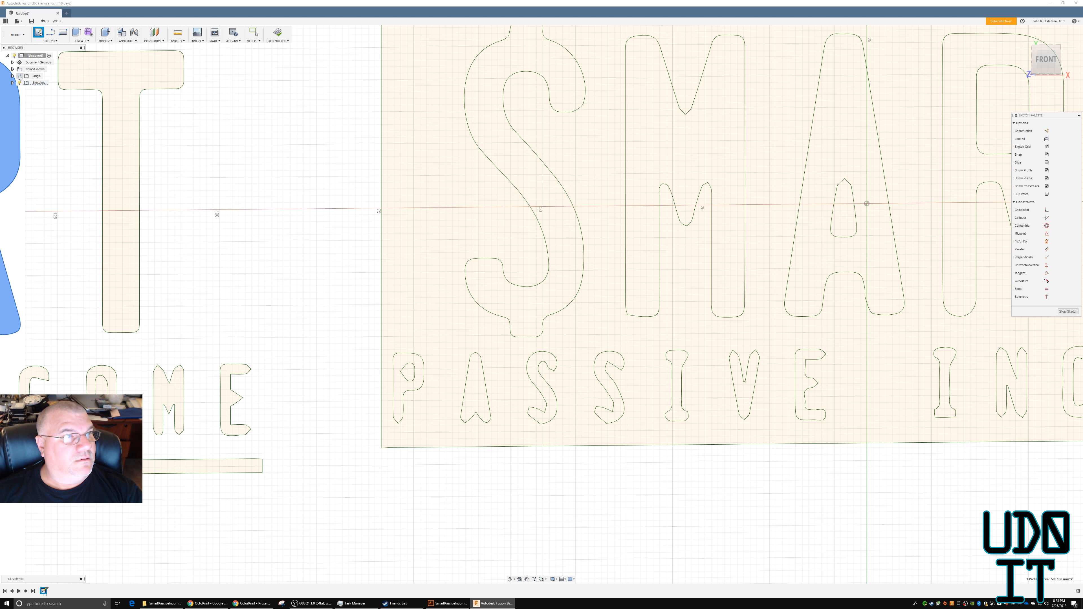
left_click(12, 83)
left_click(279, 33)
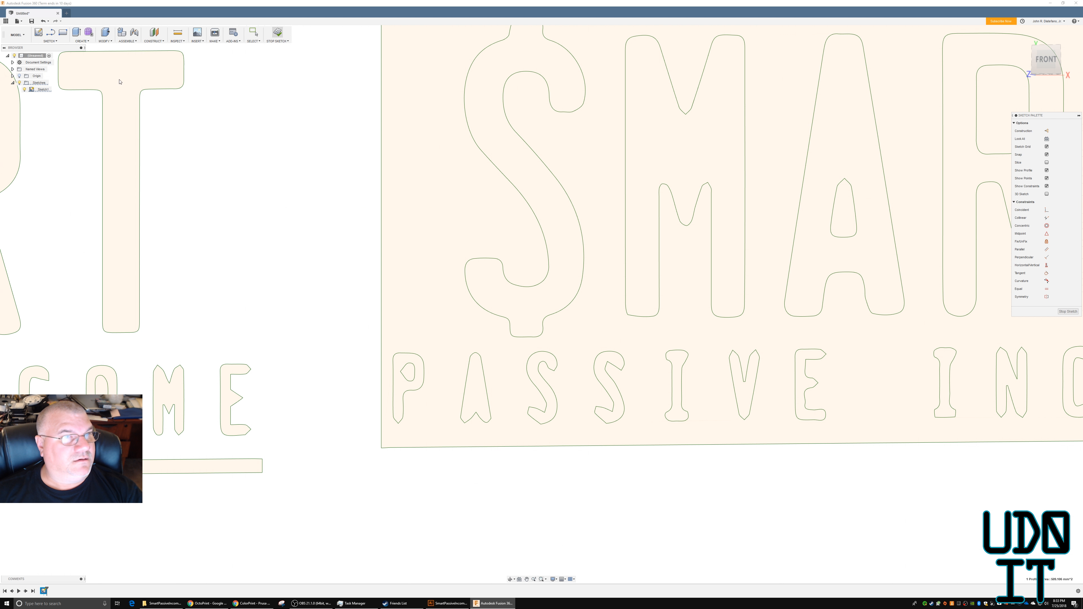
left_click(40, 31)
scroll(524, 402, "up", 1)
scroll(525, 402, "down", 5)
mouse_move(967, 399)
middle_mouse_down()
mouse_move(1015, 391)
mouse_move(648, 324)
middle_mouse_up()
scroll(1015, 391, "down", 1)
scroll(648, 324, "down", 1)
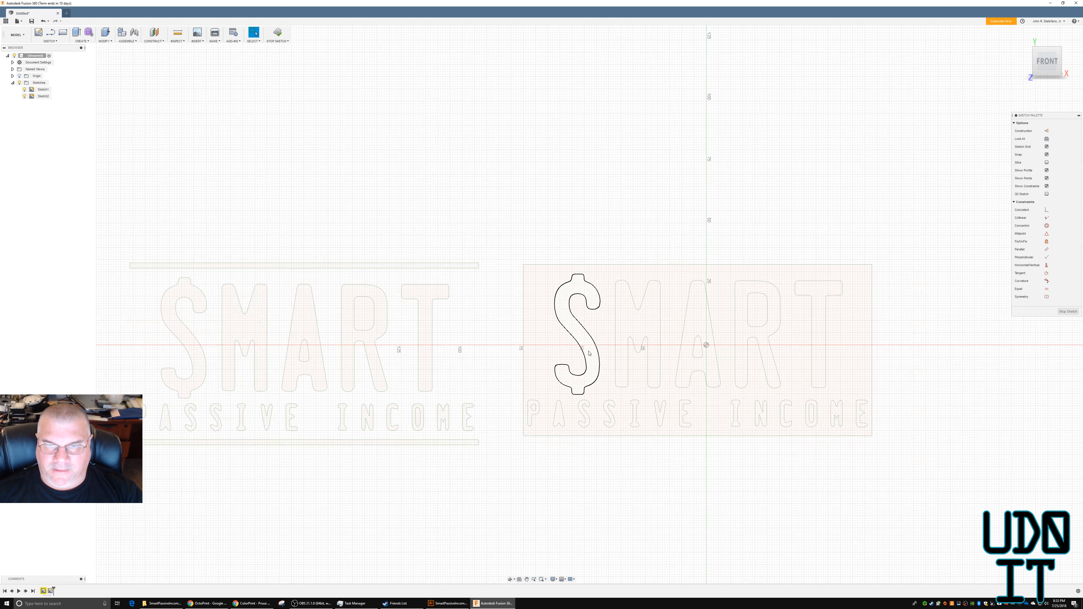
scroll(587, 352, "up", 1)
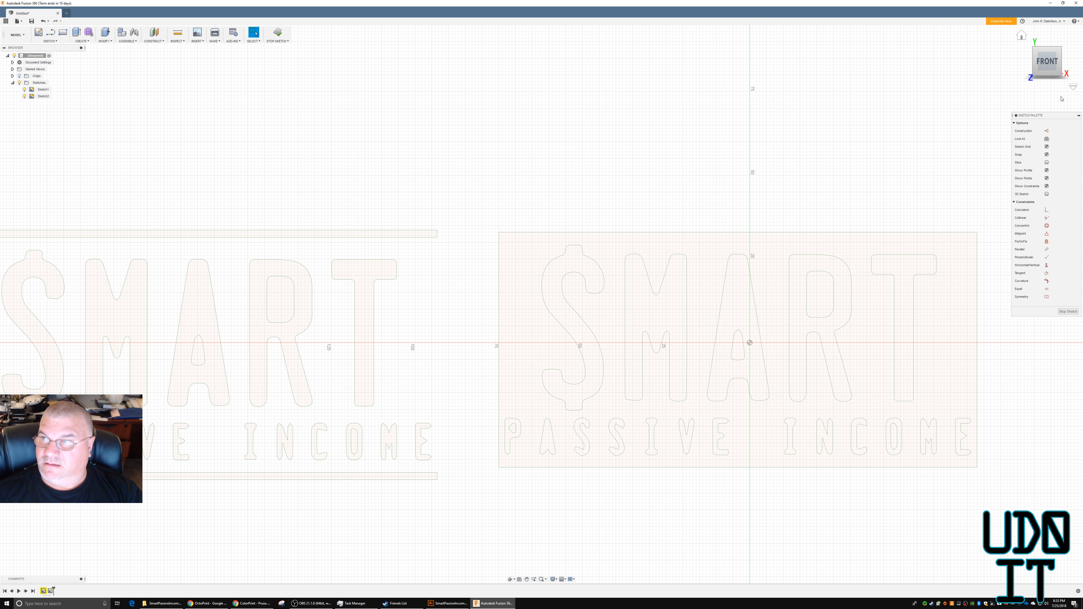
Draw a 2 mm by 2 mm construction rectangle outward from the logo frame's upper-left corner.
left_click(1046, 130)
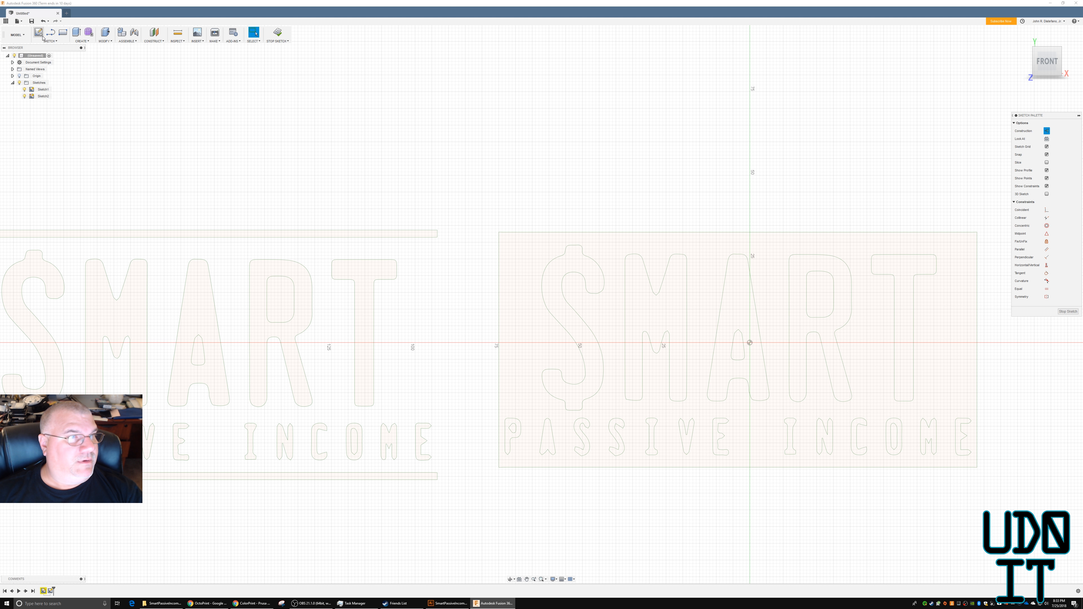
left_click(63, 32)
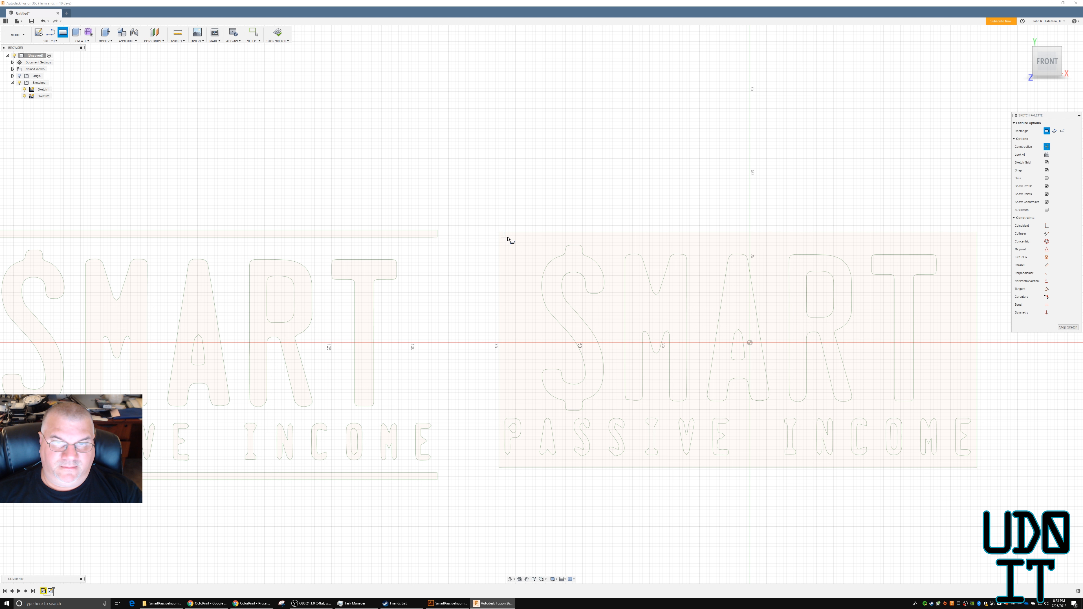
left_click(497, 234)
type("22")
key("Return")
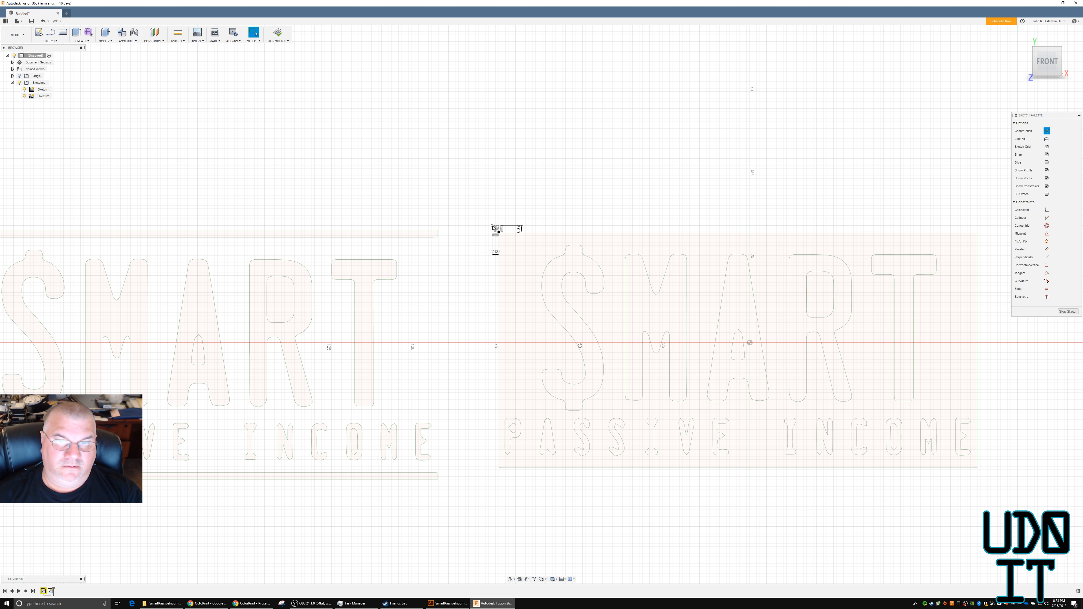
Draw another 2 mm by 2 mm construction rectangle outward from the logo frame's lower-right corner.
right_click(986, 460)
left_click(986, 445)
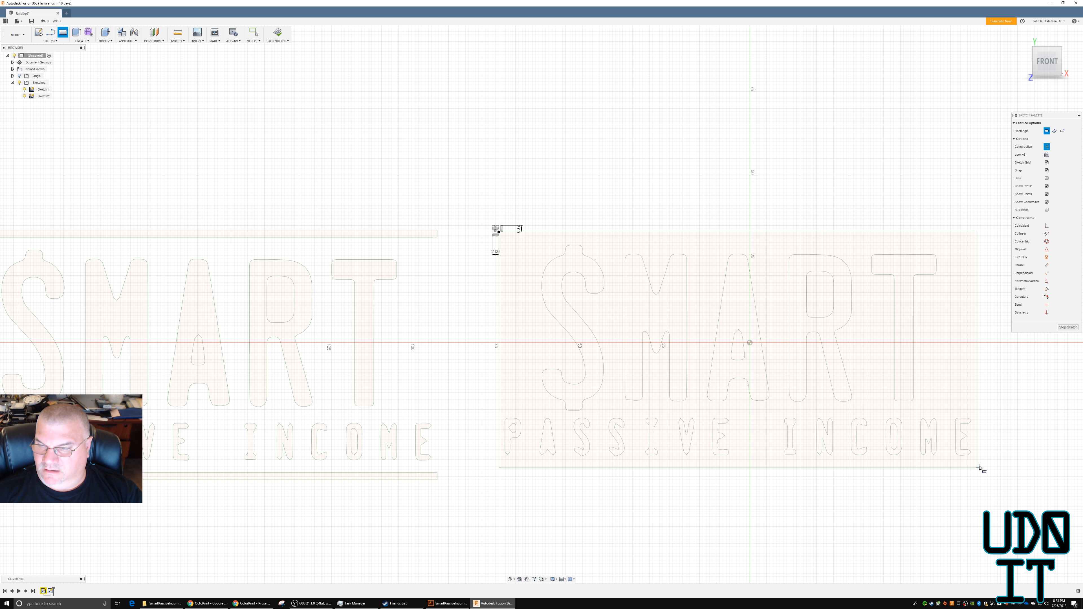
left_click(977, 468)
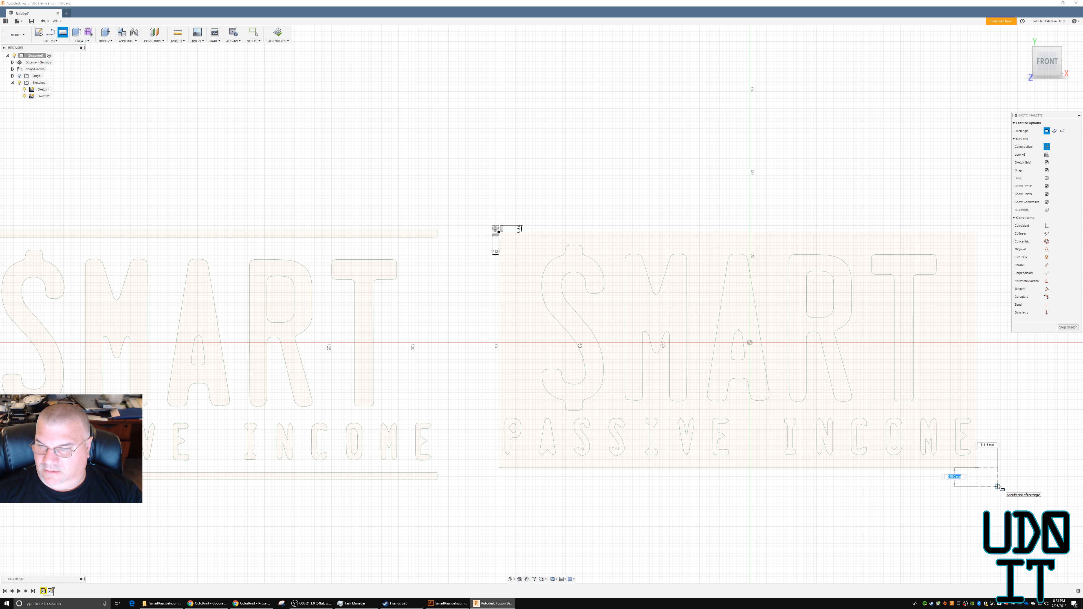
type("2")
key("Tab")
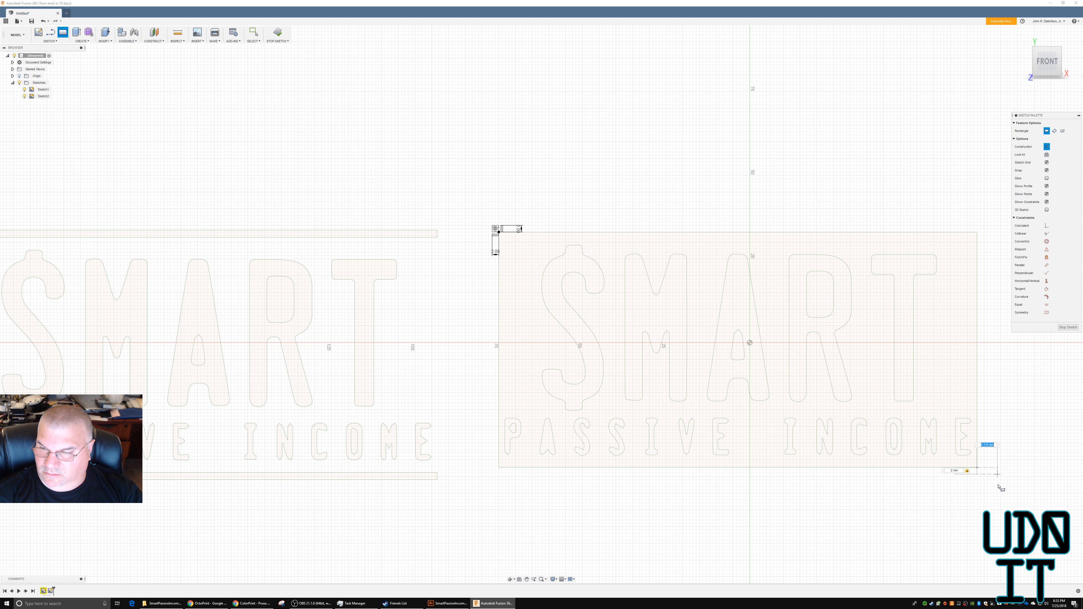
type("2")
key("Return")
key("Escape")
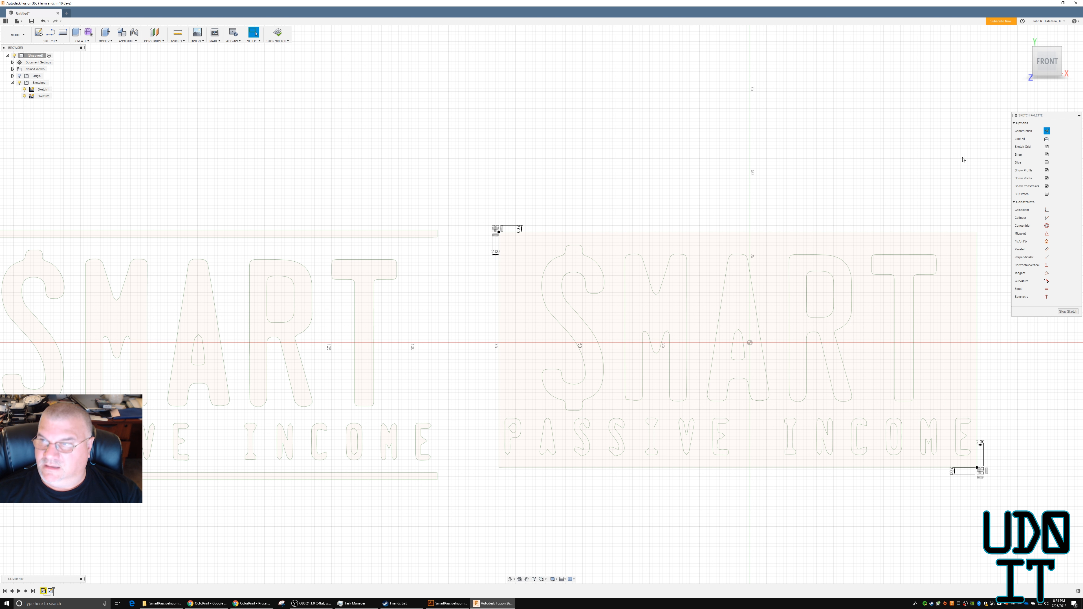
Turn off construction mode and draw a two-point rectangle between the outer corners of the two construction squares.
left_click(1047, 132)
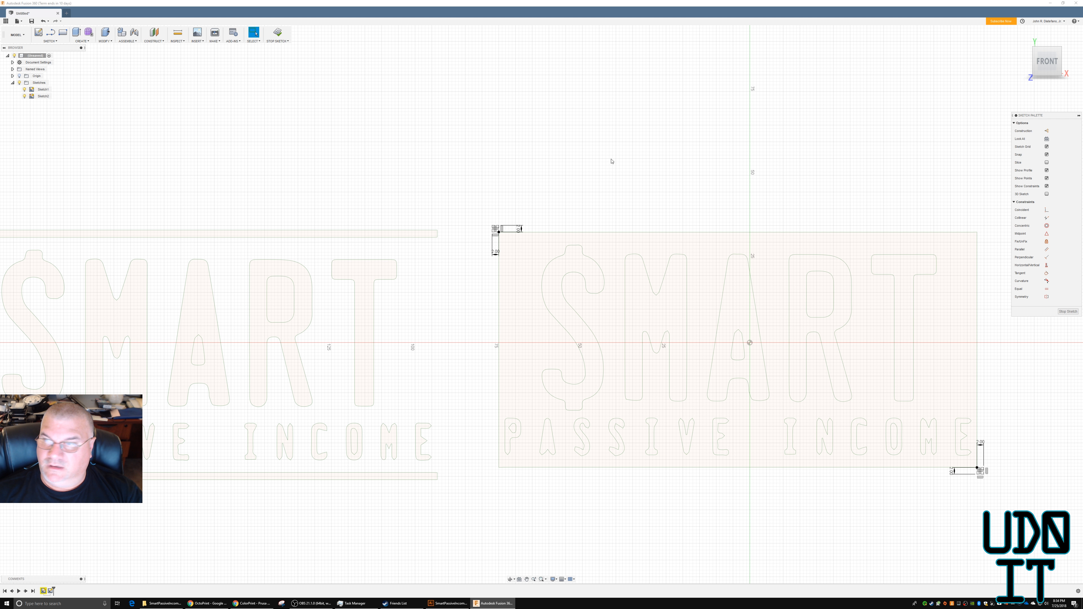
right_click_drag(574, 205, 555, 166)
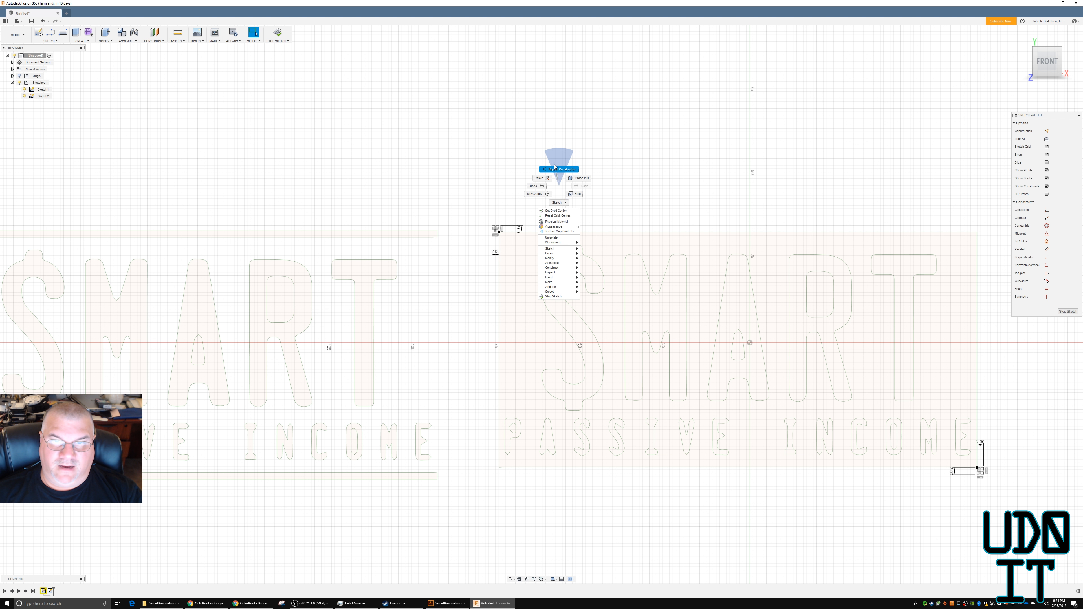
left_click(559, 203)
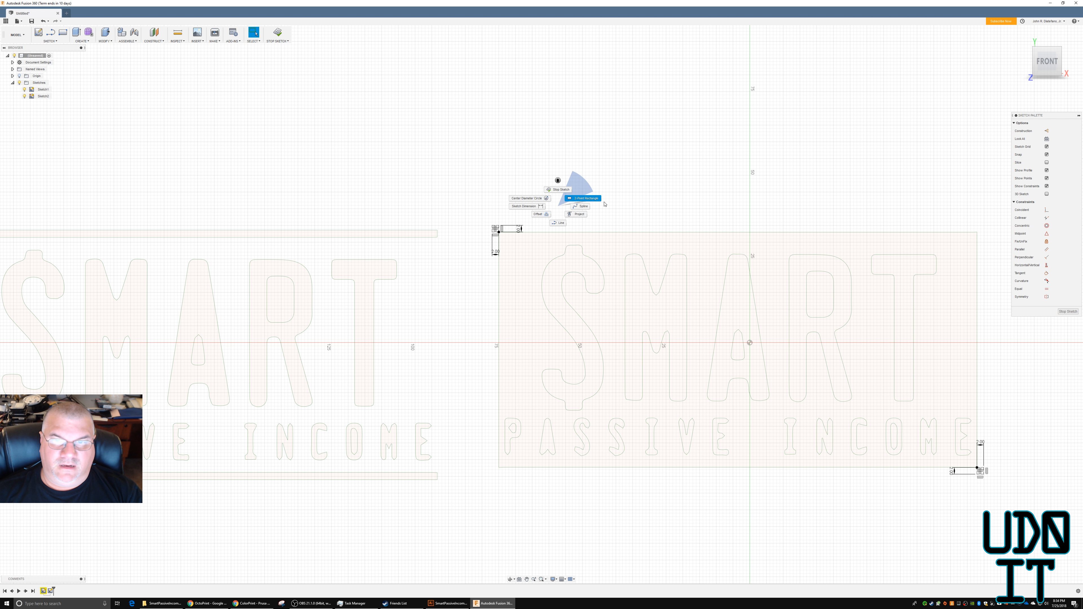
left_click(585, 199)
scroll(496, 229, "down", 2)
scroll(496, 230, "up", 6)
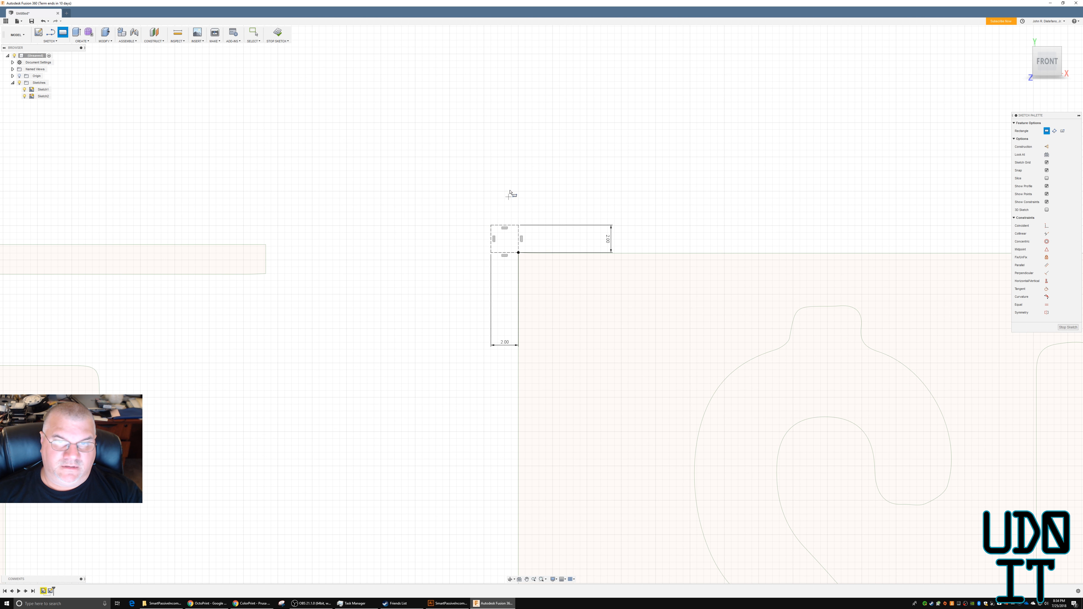
left_click(467, 225)
scroll(742, 376, "down", 1)
scroll(839, 418, "down", 8)
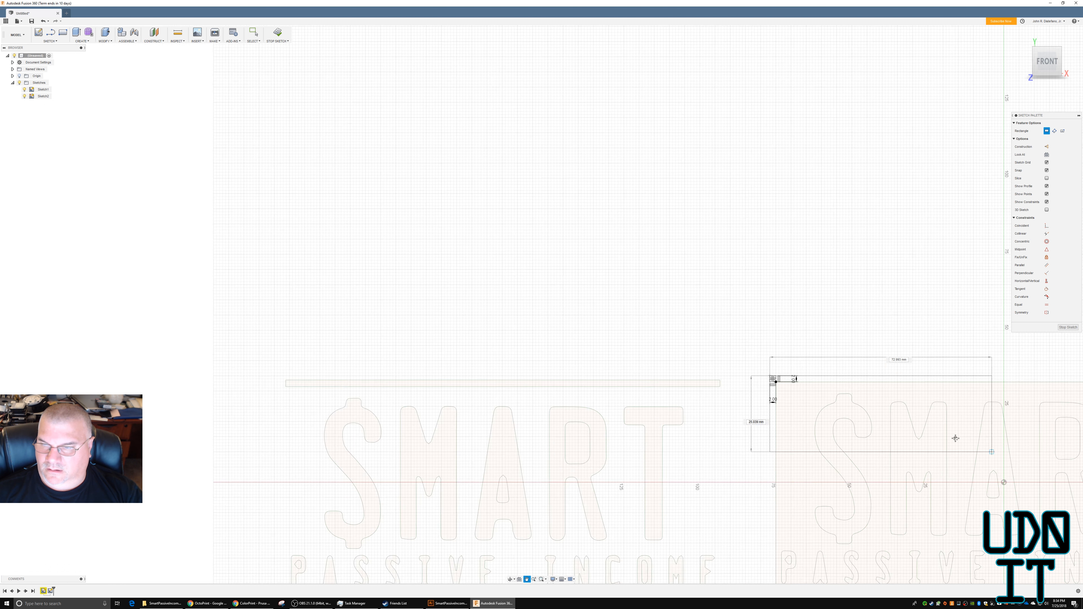
middle_click_drag(955, 438, 519, 321)
scroll(702, 431, "up", 5)
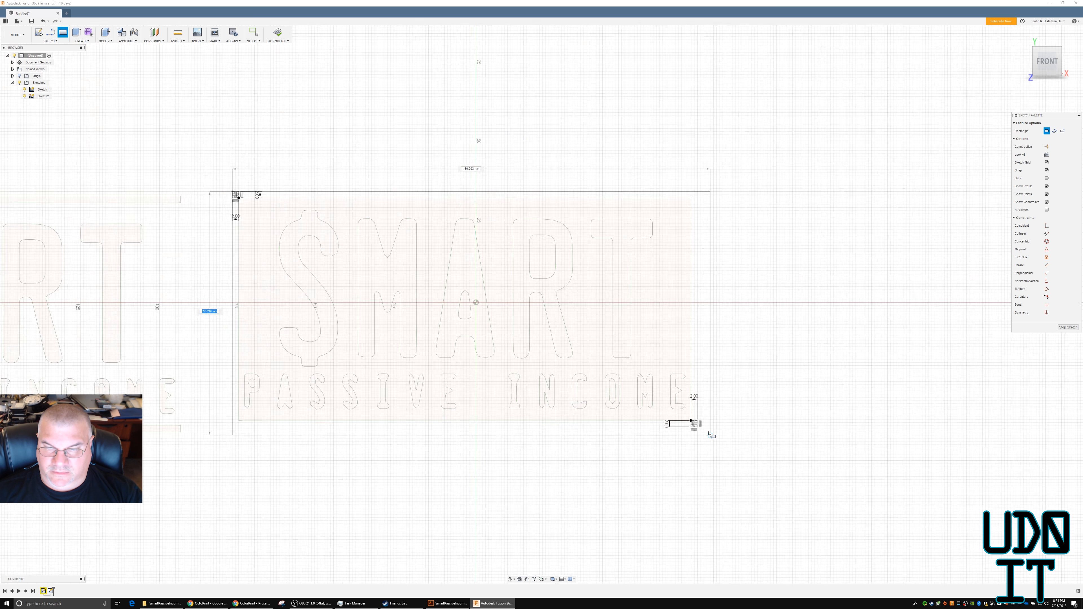
scroll(703, 431, "up", 3)
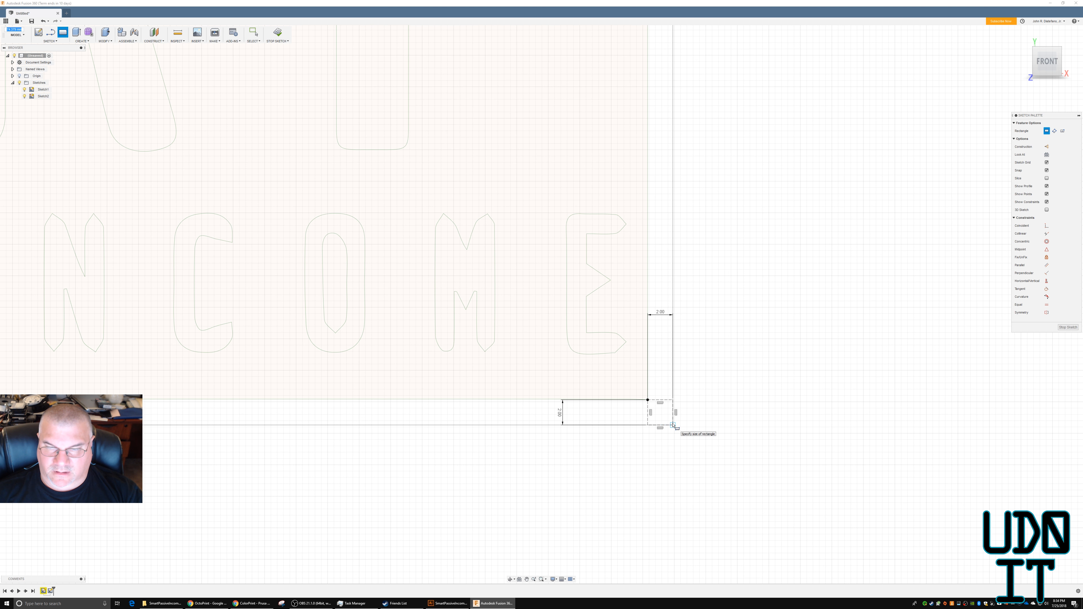
scroll(691, 427, "down", 8)
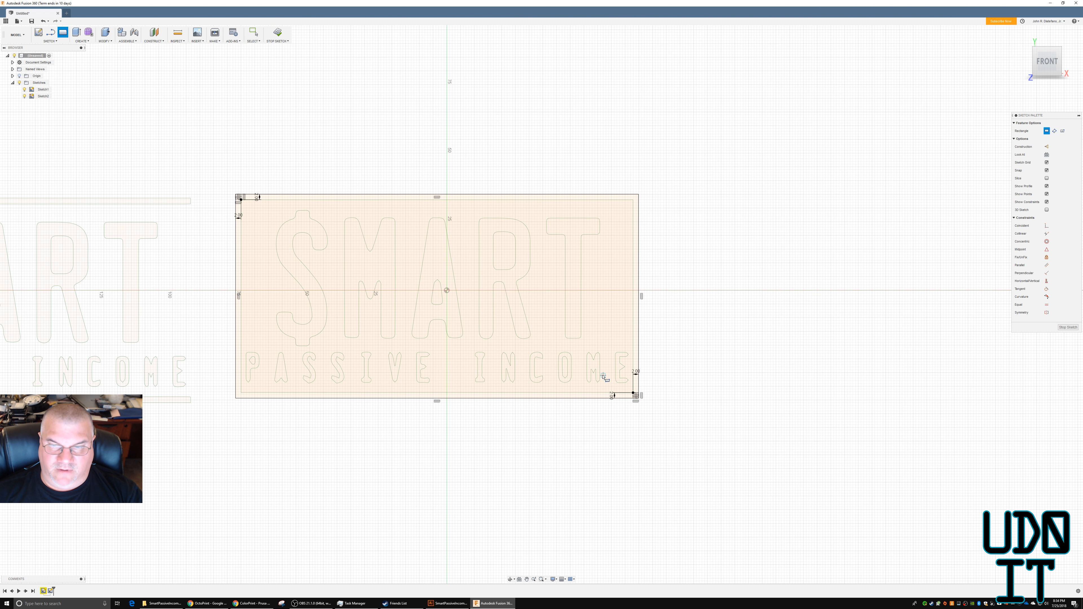
left_click(624, 390)
Draw a two-point rectangle between the inner corners of the two construction squares, tracing the logo frame's outline.
middle_click_drag(376, 311, 419, 323)
scroll(420, 323, "down", 2)
scroll(378, 277, "up", 1)
scroll(379, 278, "up", 5)
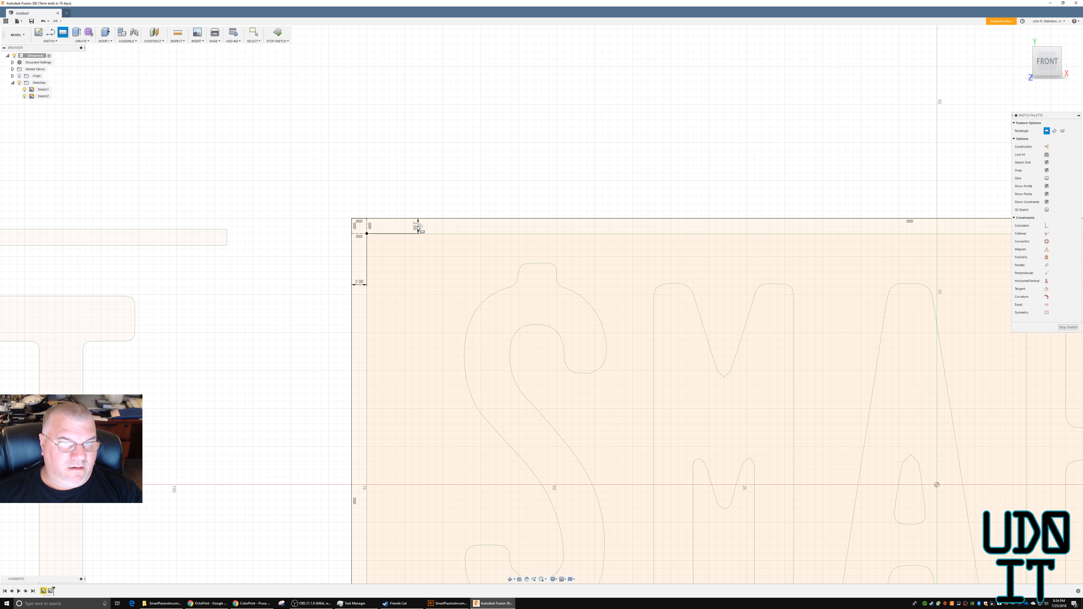
left_click(366, 233)
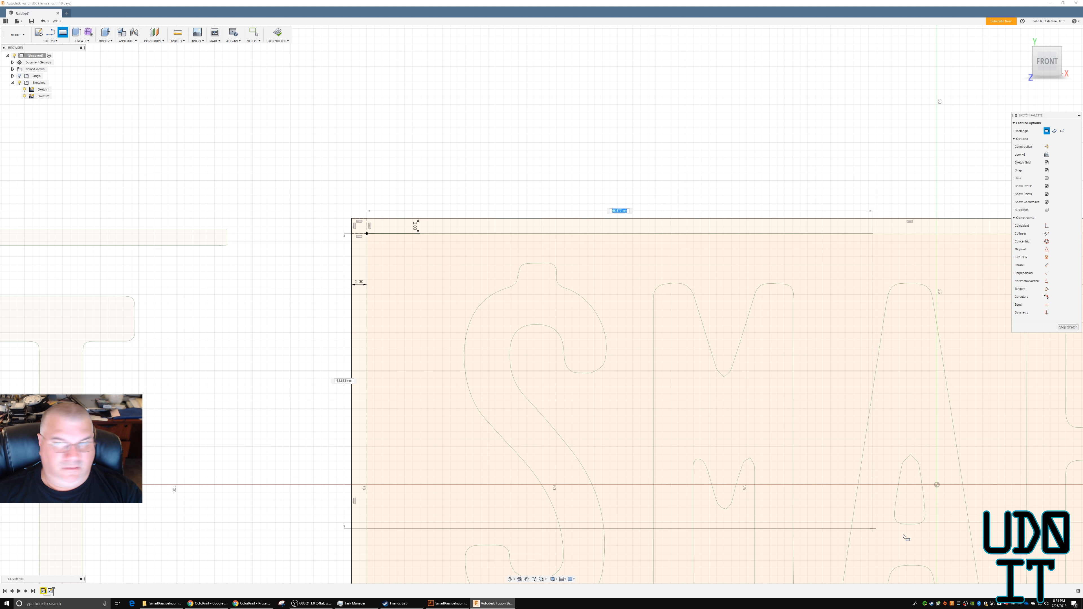
scroll(614, 321, "down", 5)
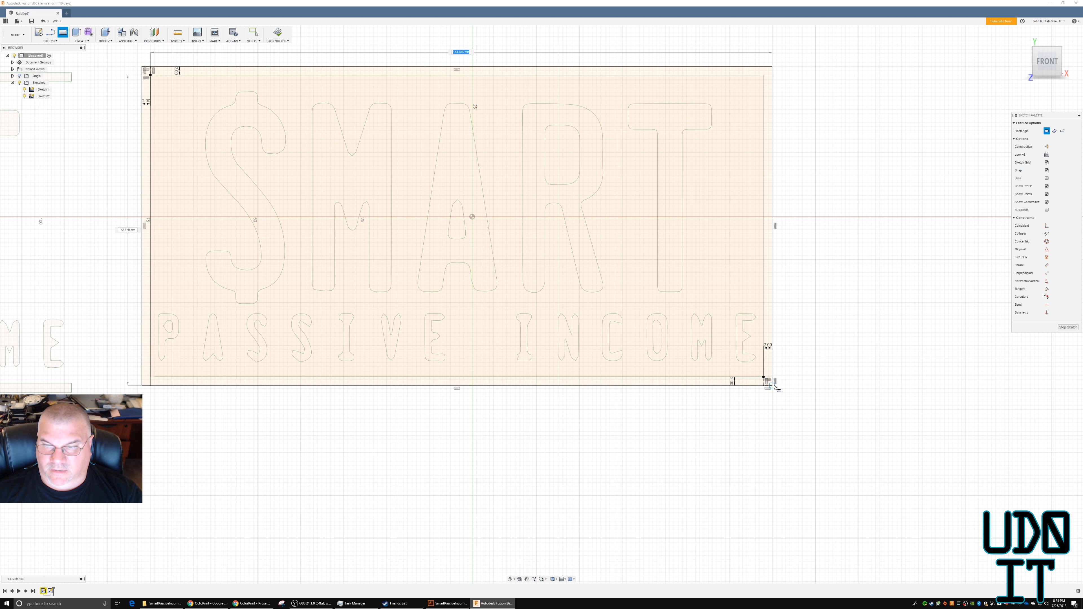
left_click(763, 377)
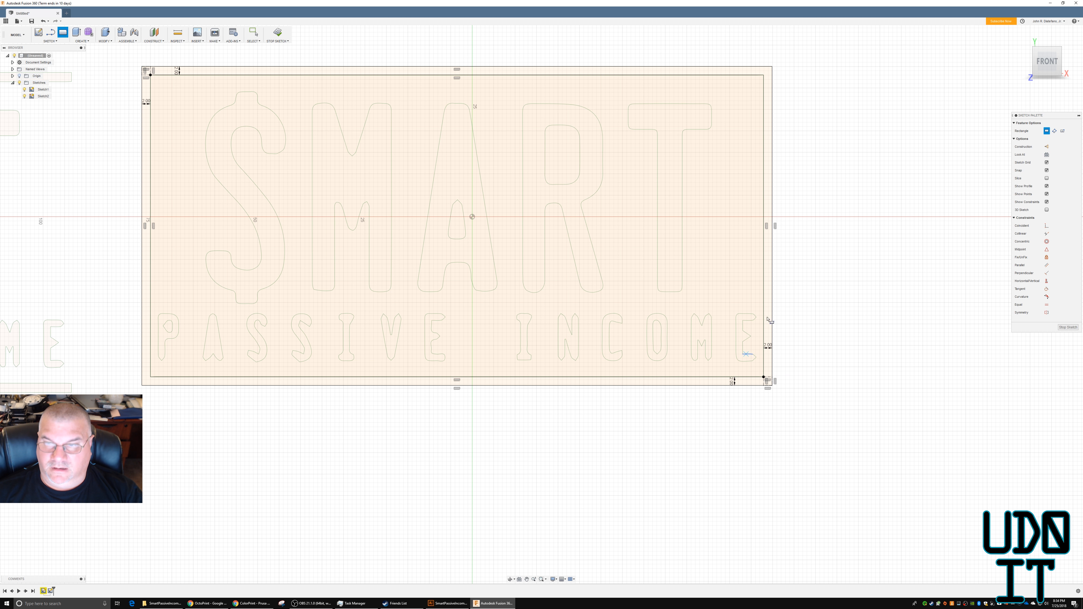
key("Escape")
left_click(767, 287)
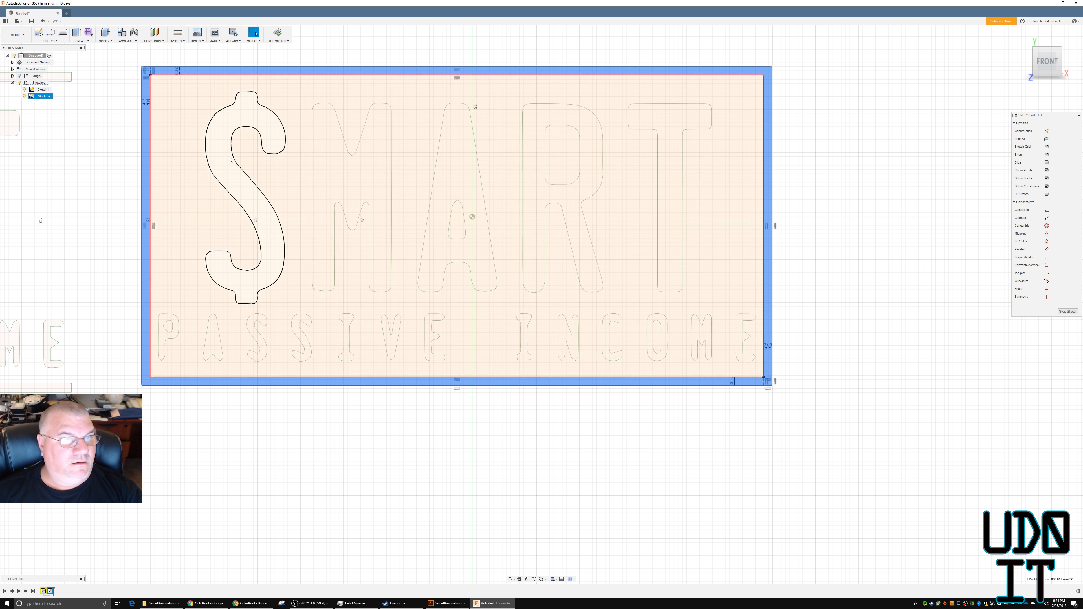
left_click(240, 165, "shift")
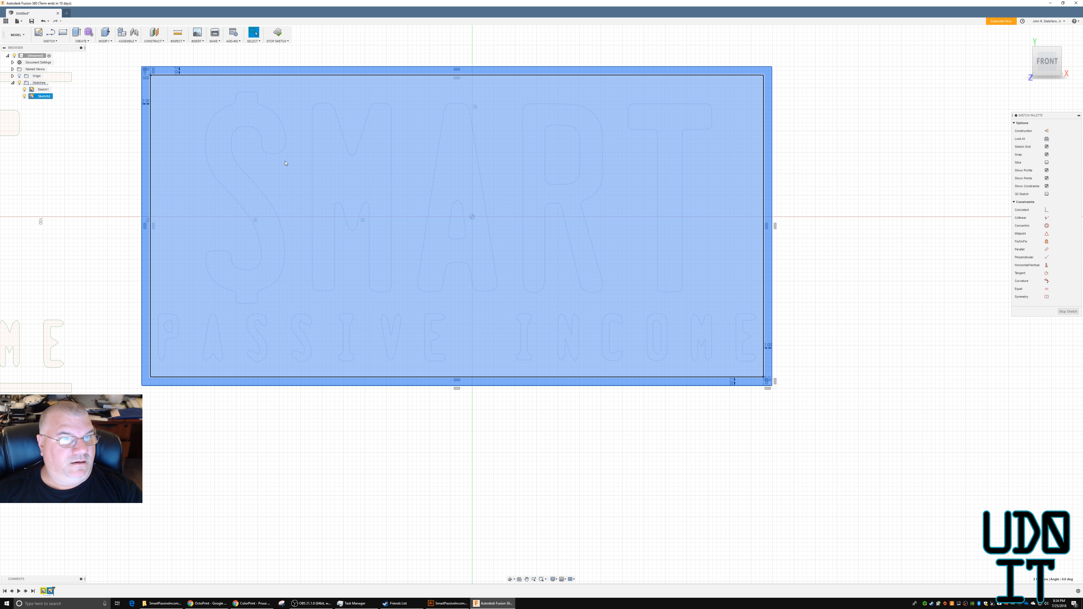
key("Escape")
left_click(224, 147)
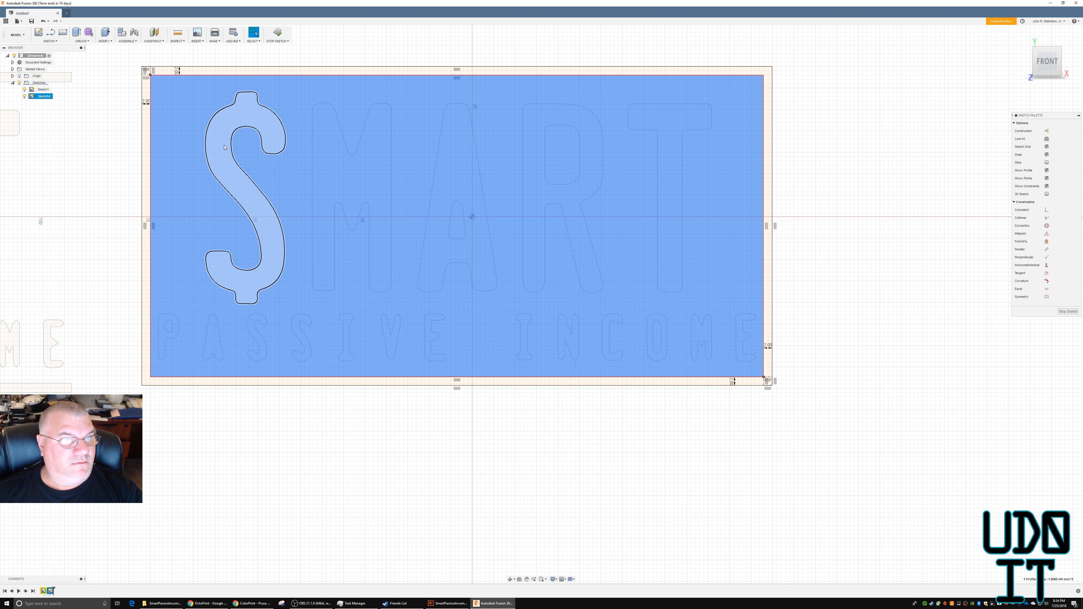
Finish the border sketch and clear the selection.
left_click(277, 33)
left_click(135, 95)
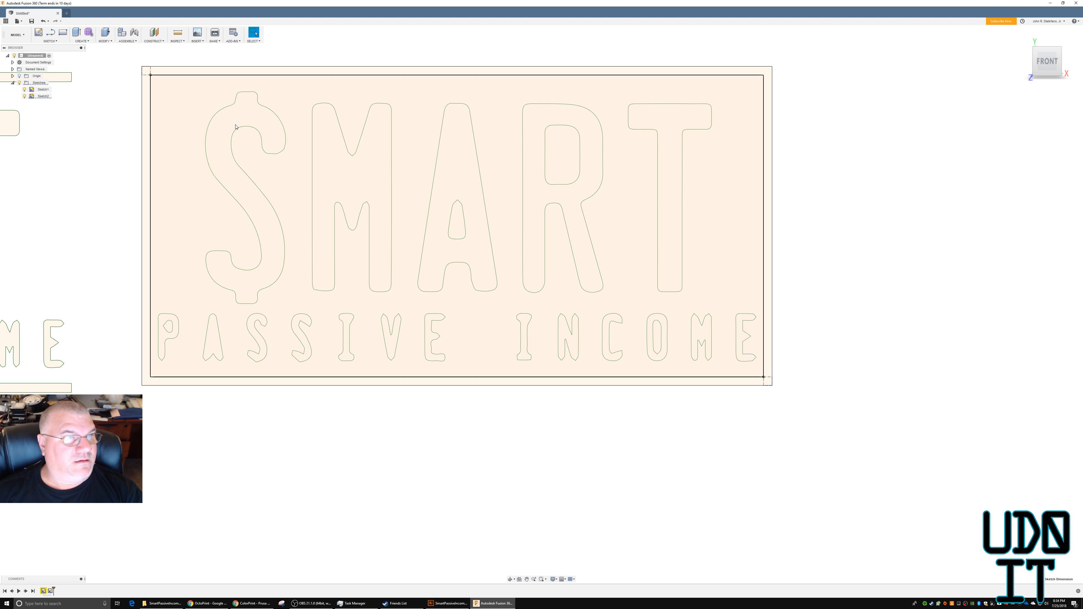
left_click(225, 136)
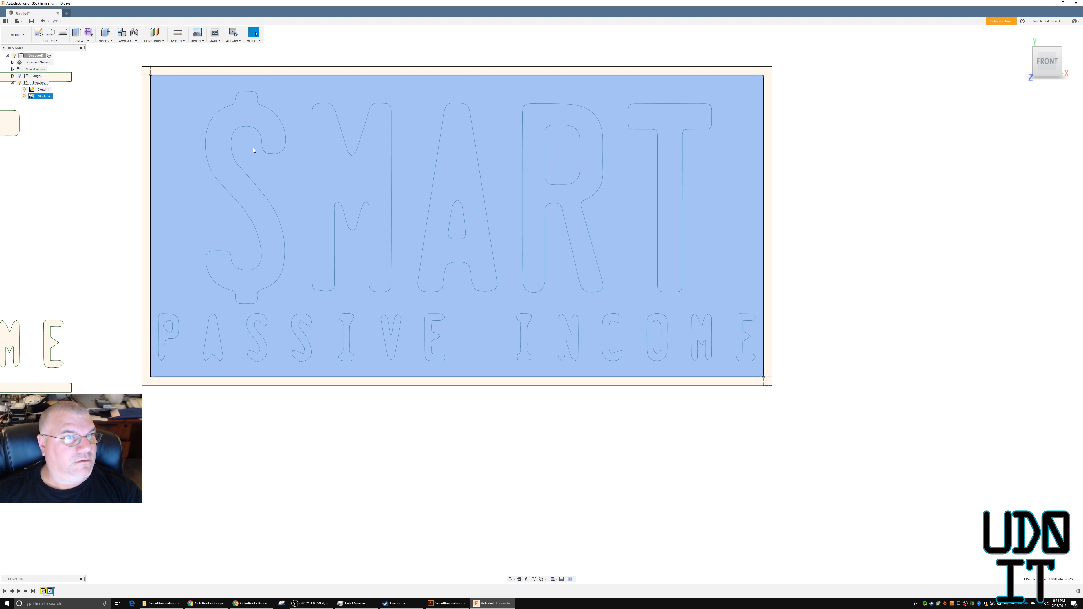
key("Escape")
left_click(43, 90)
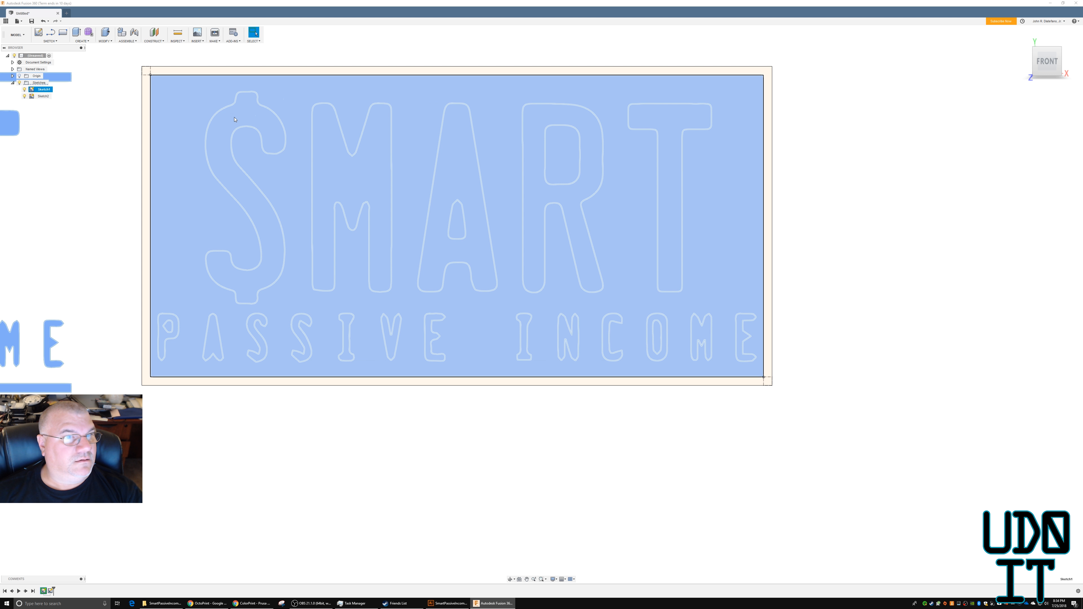
left_click(234, 120)
middle_click_drag(544, 437, 541, 420, "shift")
key("Escape")
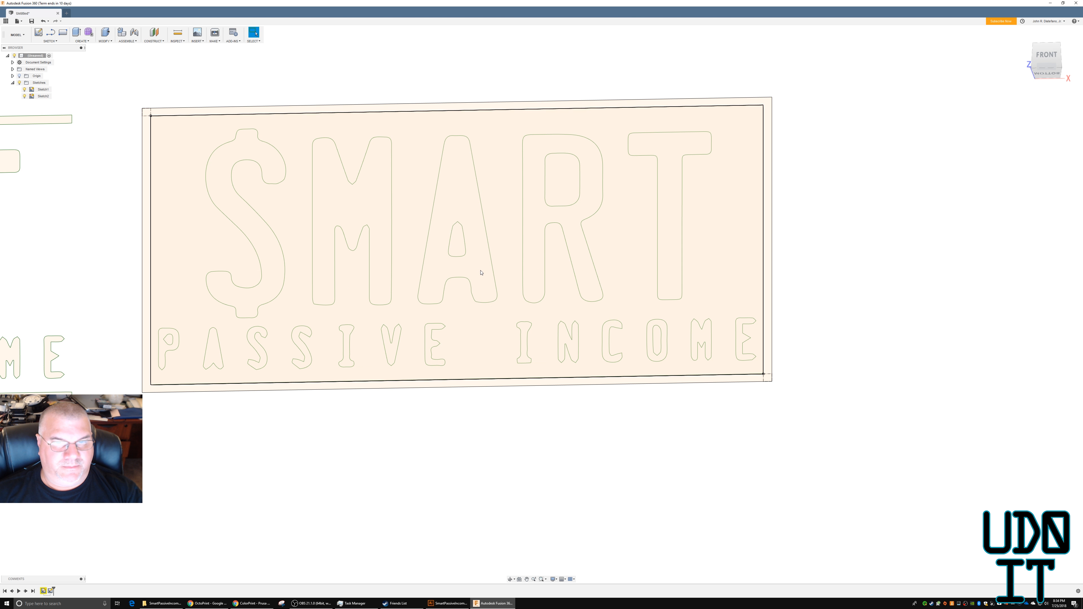
Select the profiles of all five large characters in "$MART", leaving out the background panel.
left_click(481, 272)
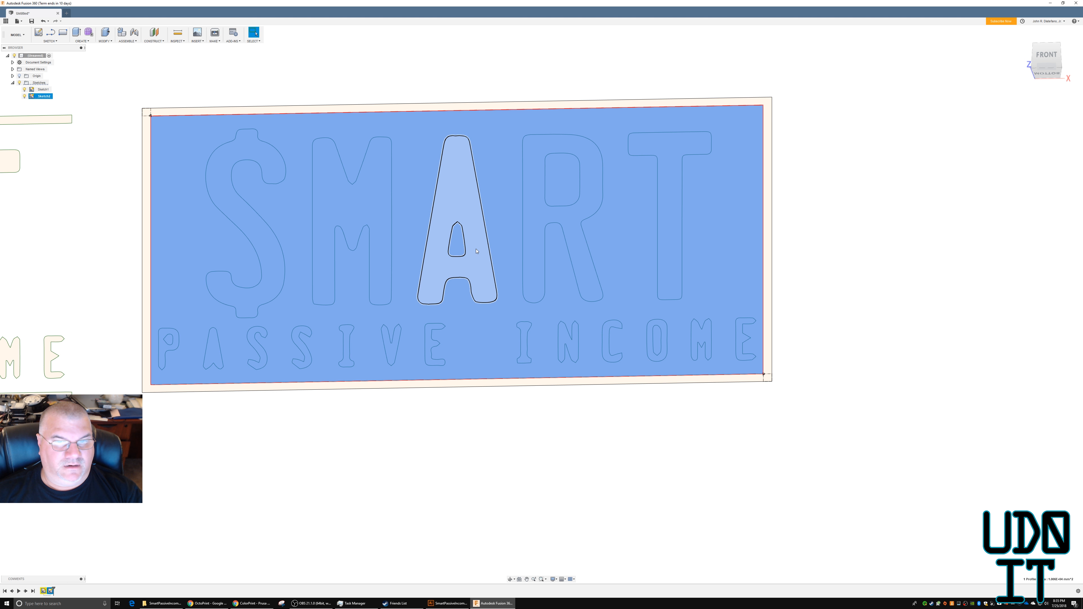
left_click(476, 251)
left_click(530, 241, "ctrl")
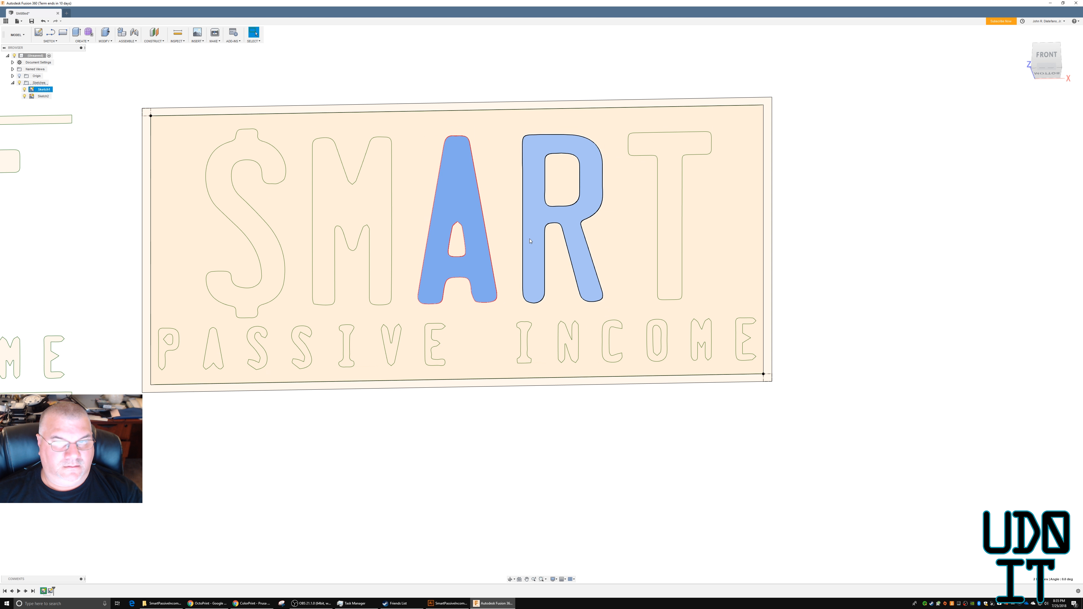
left_click(675, 249, "ctrl")
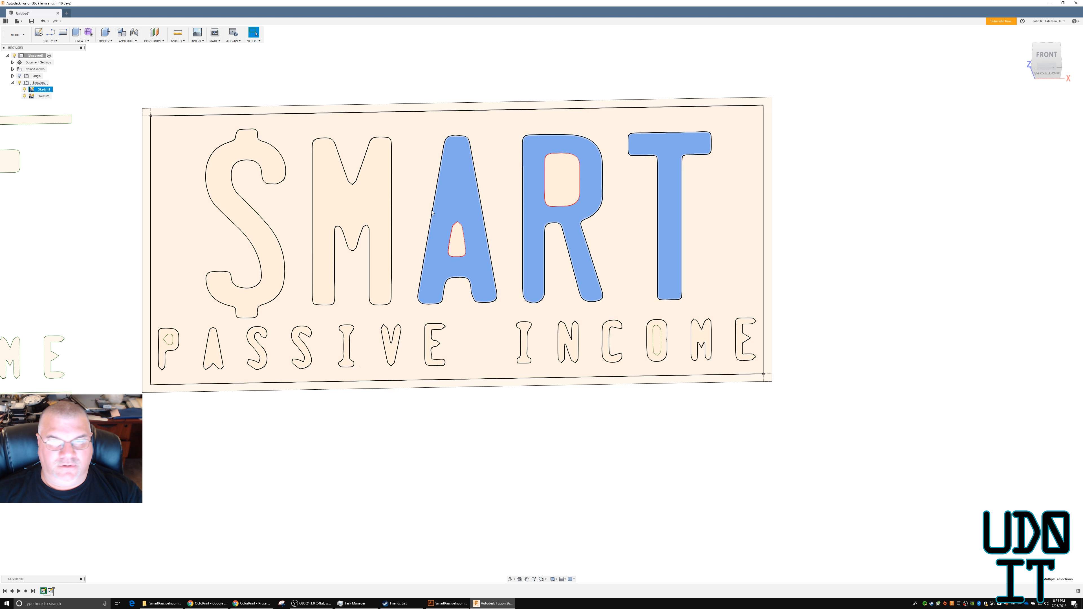
left_click(374, 218, "ctrl")
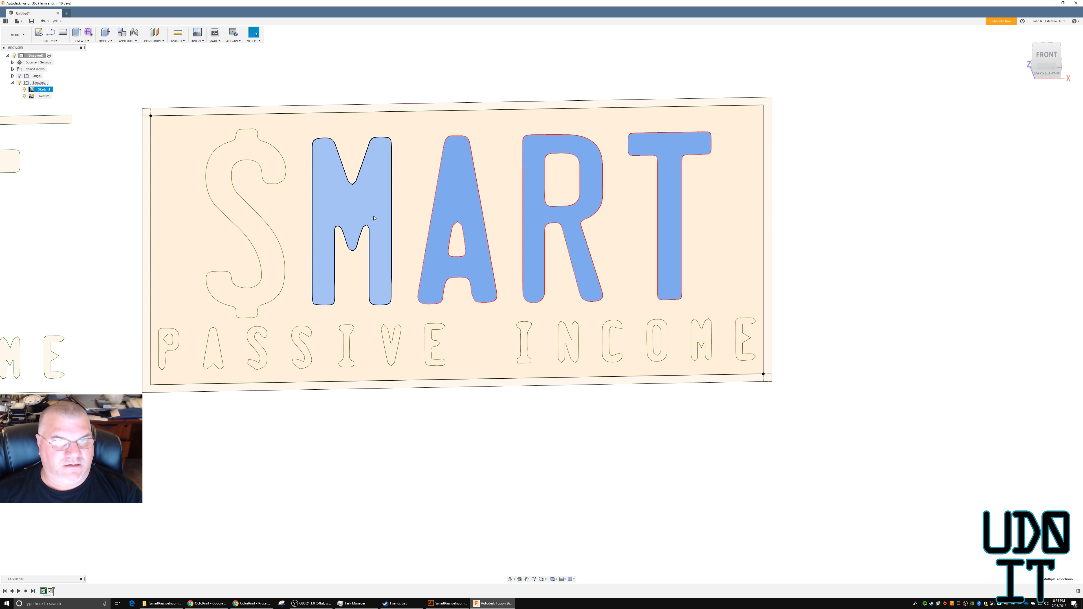
left_click(234, 209, "ctrl")
Add the seven letter profiles of the word "PASSIVE" to the selection.
left_click(162, 347, "ctrl")
left_click(216, 352, "ctrl")
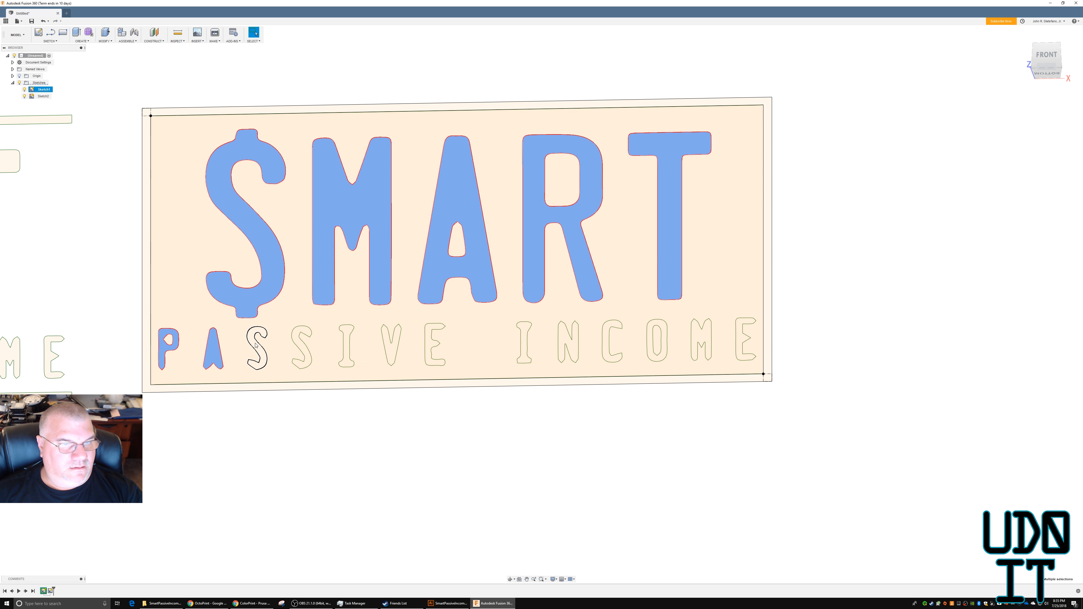
left_click(255, 345, "ctrl")
left_click(297, 342, "ctrl")
left_click(347, 333, "ctrl")
left_click(391, 339, "ctrl")
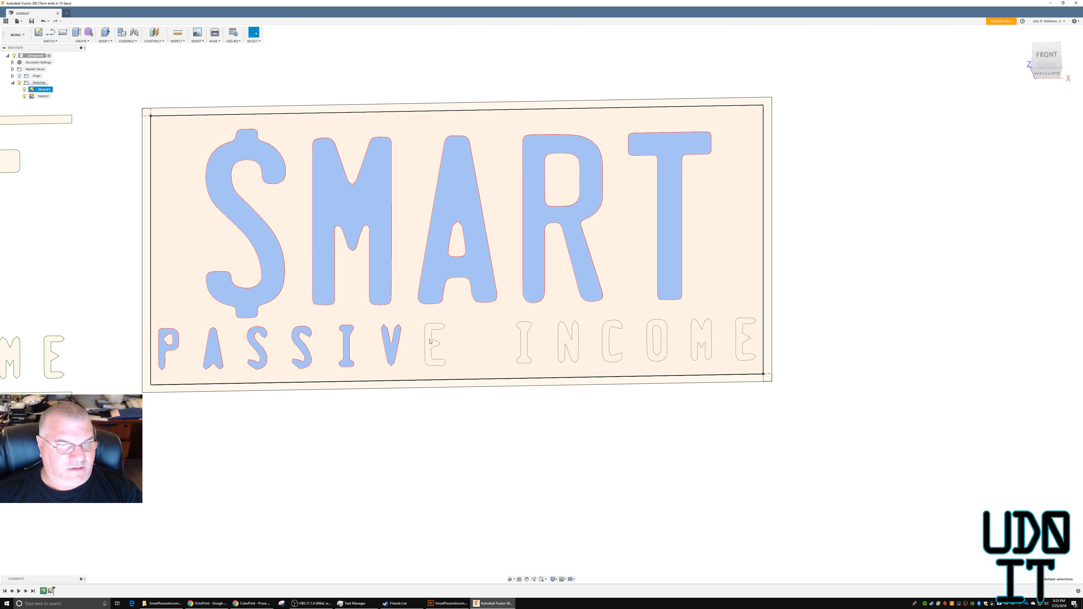
left_click(430, 341, "ctrl")
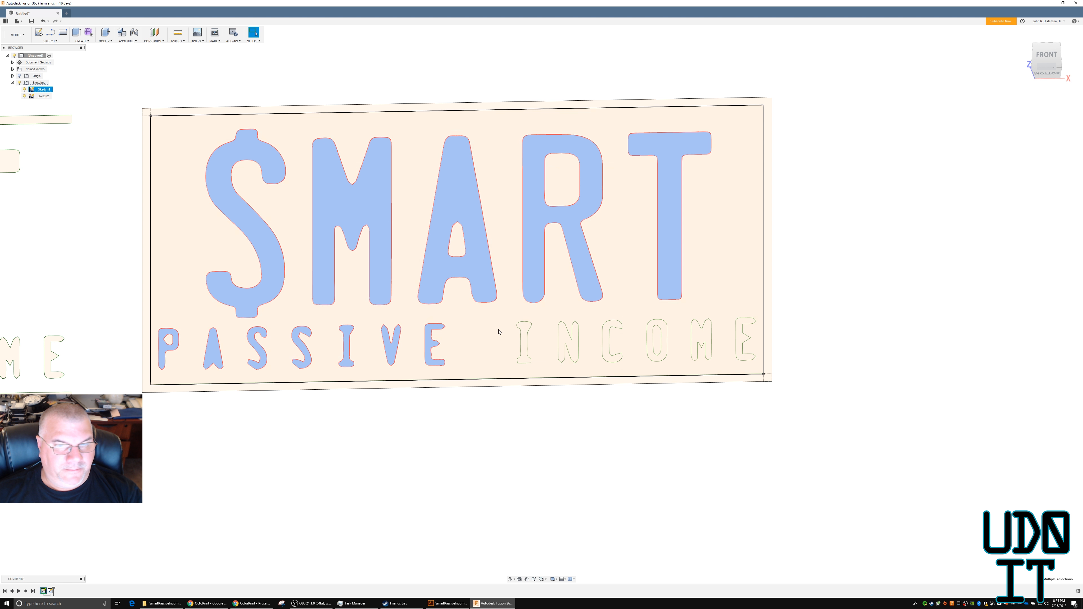
Add the six letter profiles of the word "INCOME" to the selection.
left_click(526, 328, "ctrl")
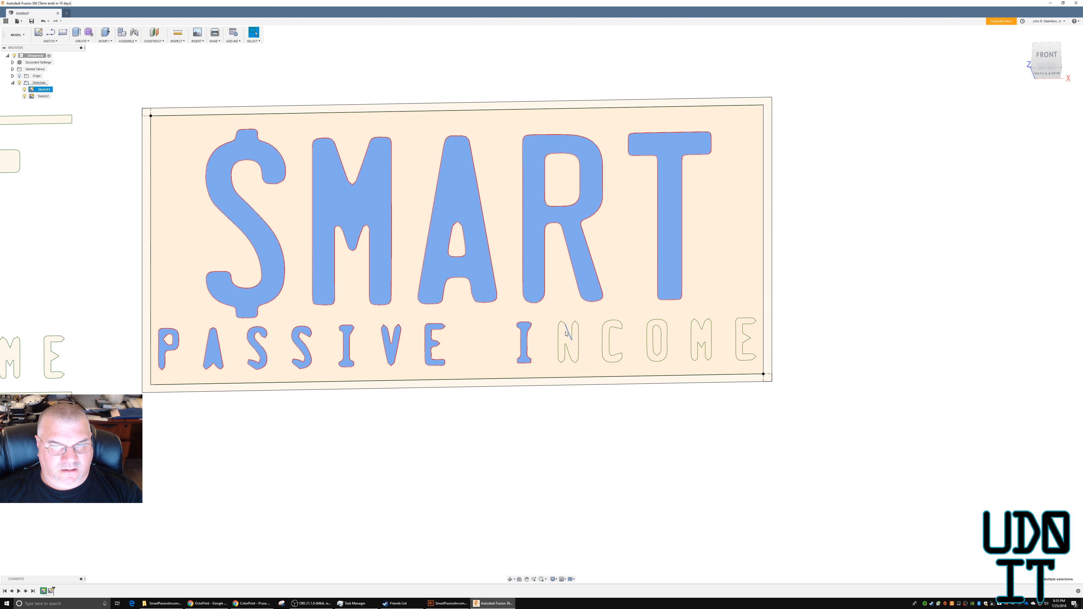
left_click(575, 337, "ctrl")
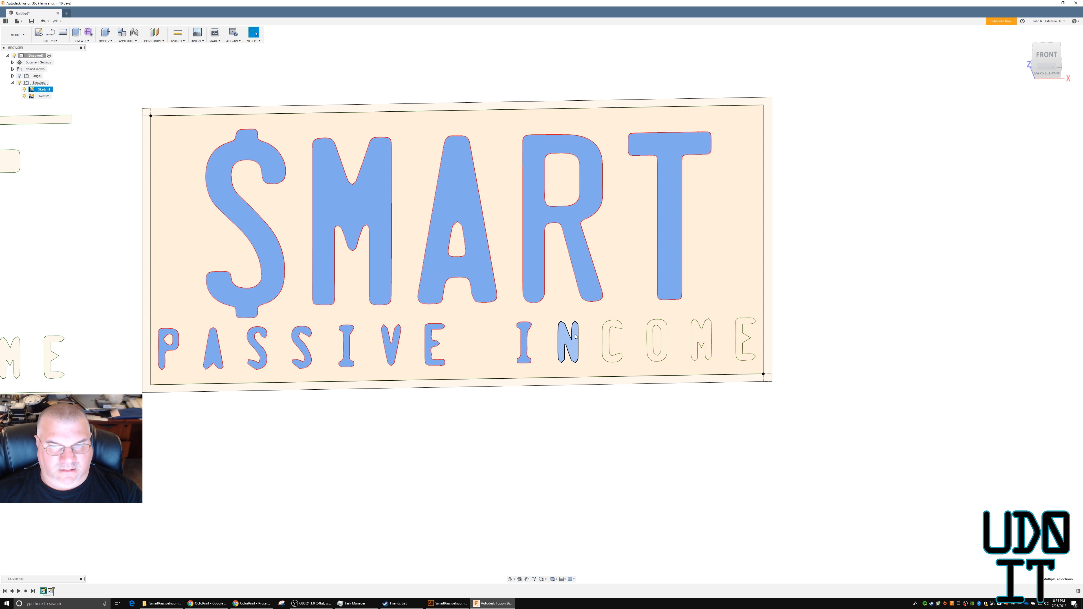
left_click(606, 336, "ctrl")
left_click(650, 341, "ctrl")
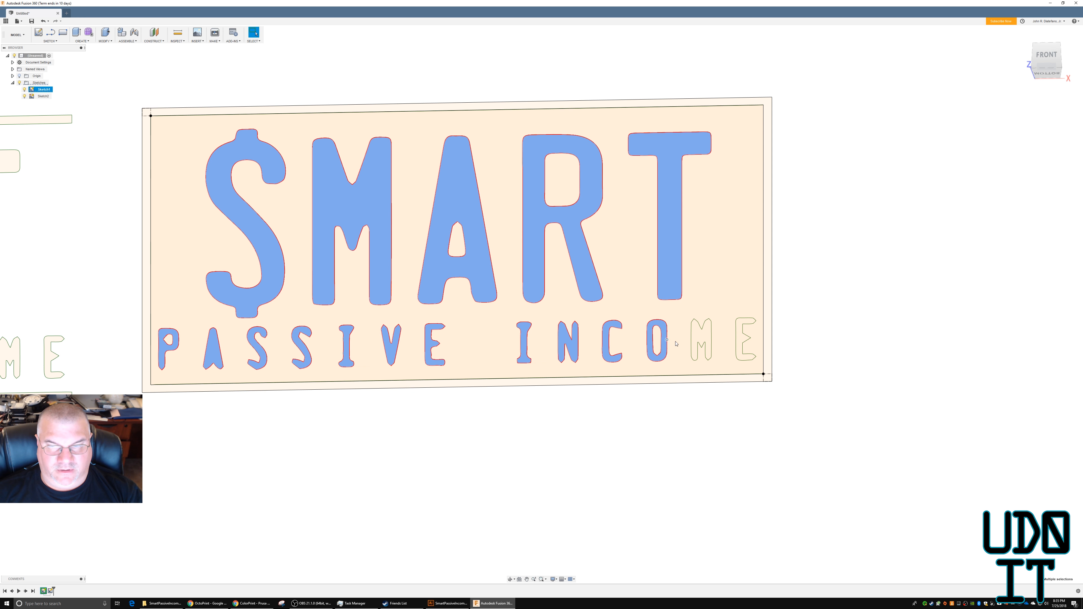
left_click(700, 339, "ctrl")
left_click(740, 336, "ctrl")
Add the border profile around the logo to the selected letters and bring up the commands available for the selection.
left_click(768, 341, "ctrl")
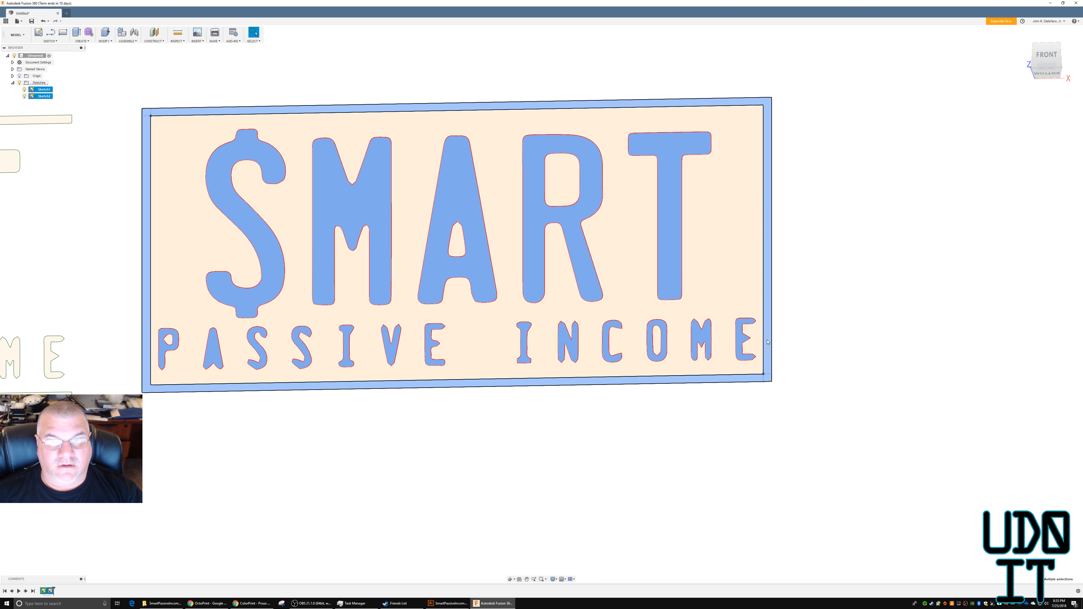
right_click(767, 341)
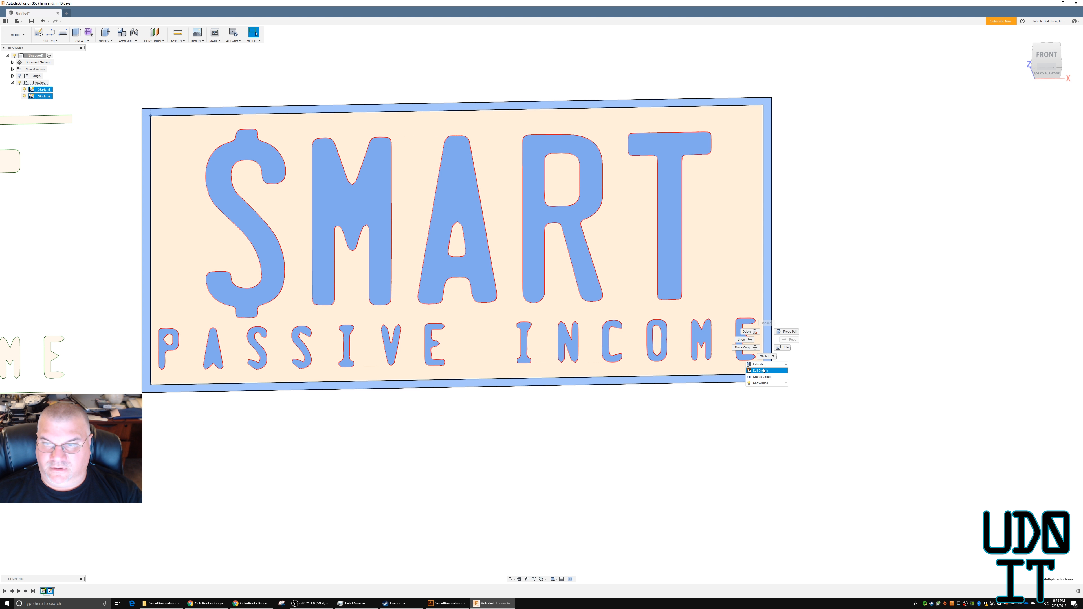
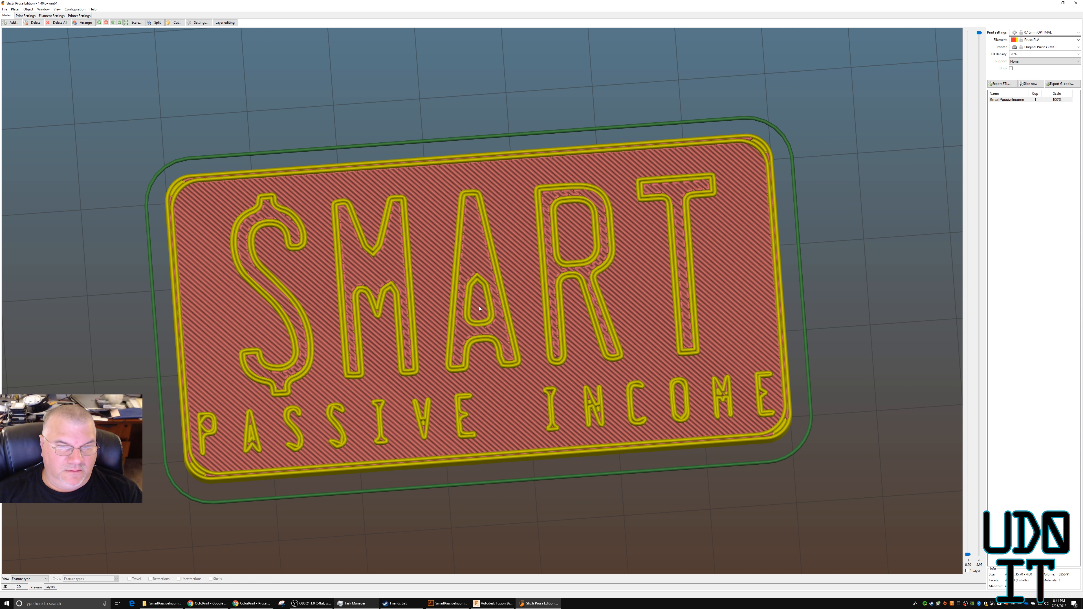
Switch from the sliced preview to Fusion 360, where the keychain model is open.
mouse_move(835, 405)
left_mouse_down()
mouse_move(834, 377)
mouse_move(836, 394)
left_mouse_up()
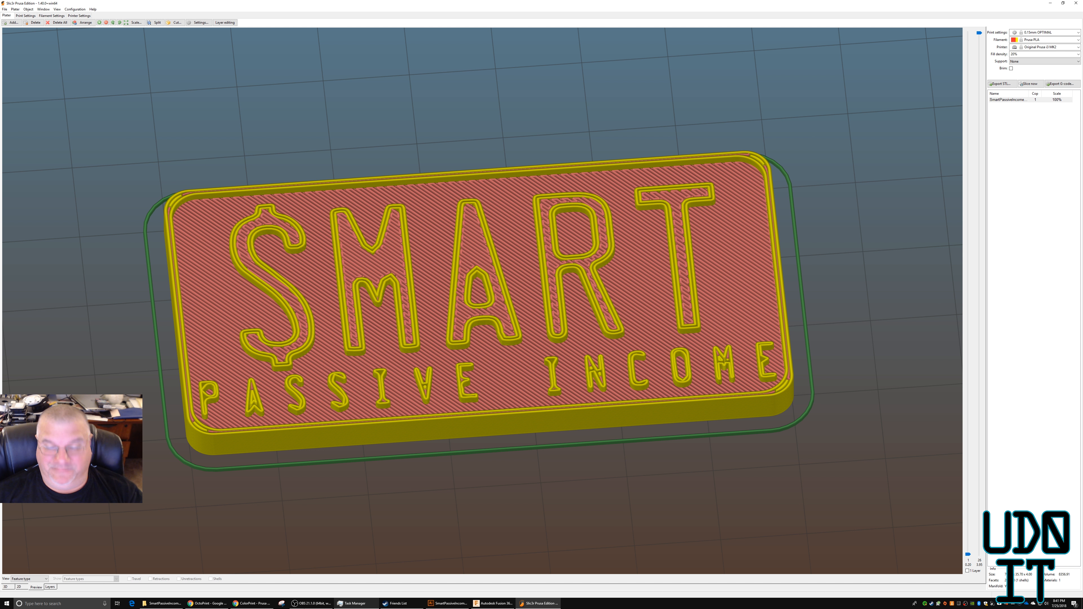
left_click(500, 605)
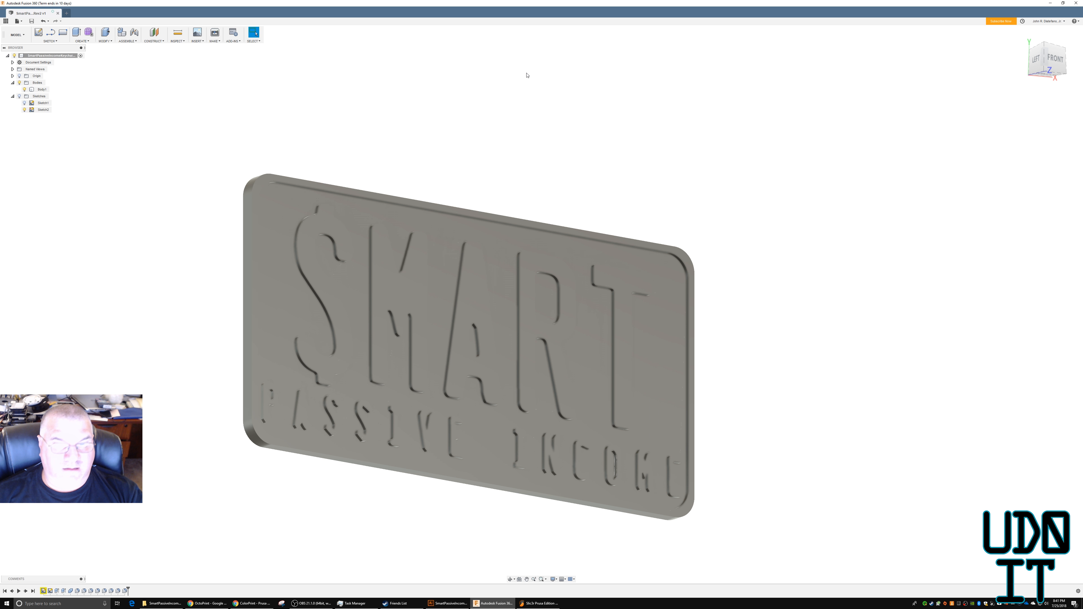
scroll(275, 211, "up", 2)
scroll(276, 211, "up", 5)
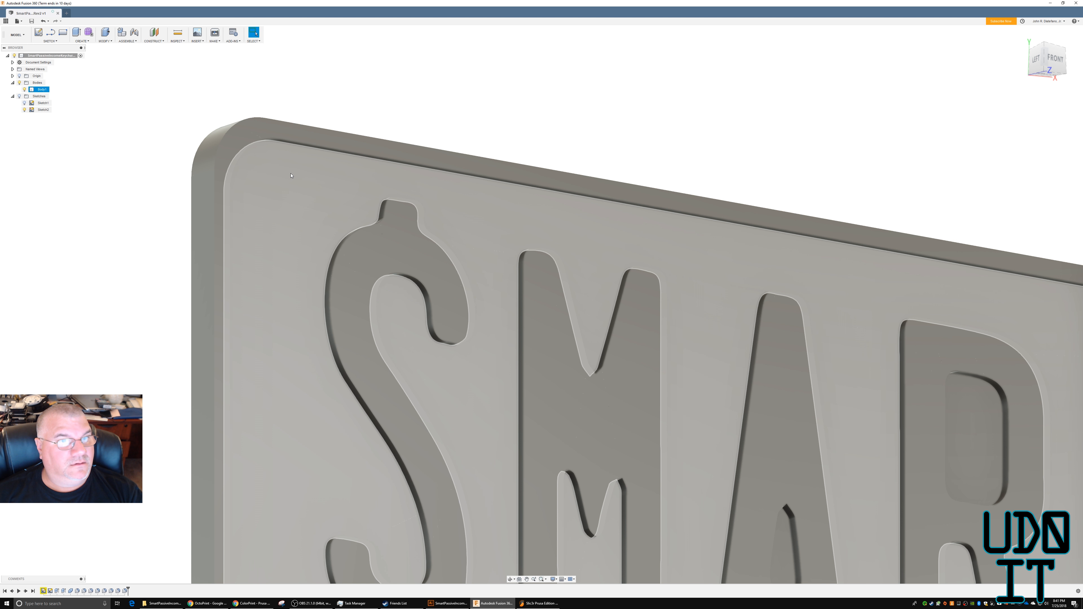
left_click(290, 175)
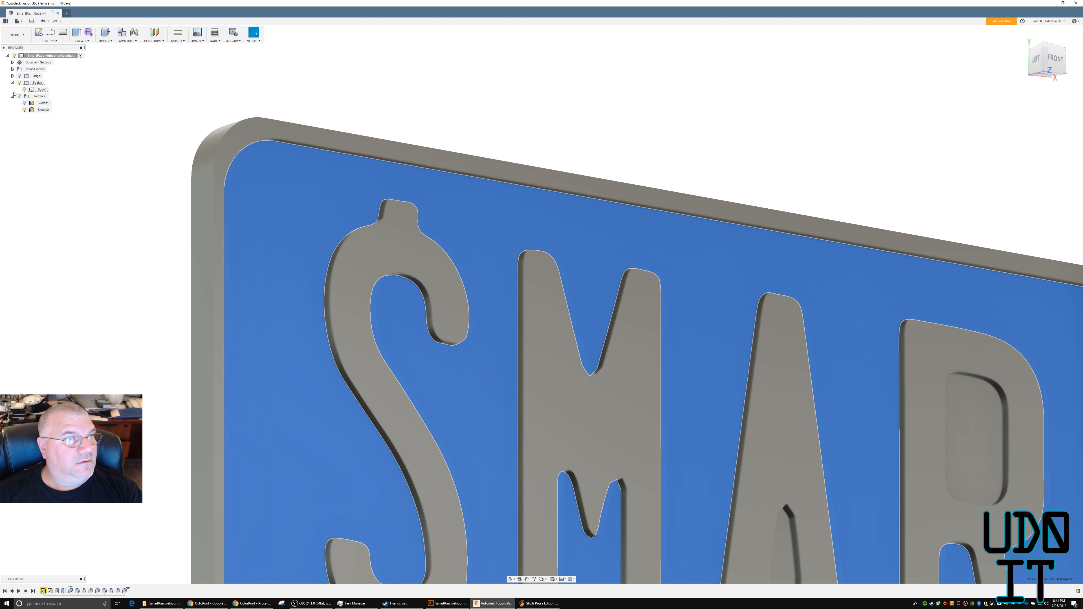
left_click(24, 103)
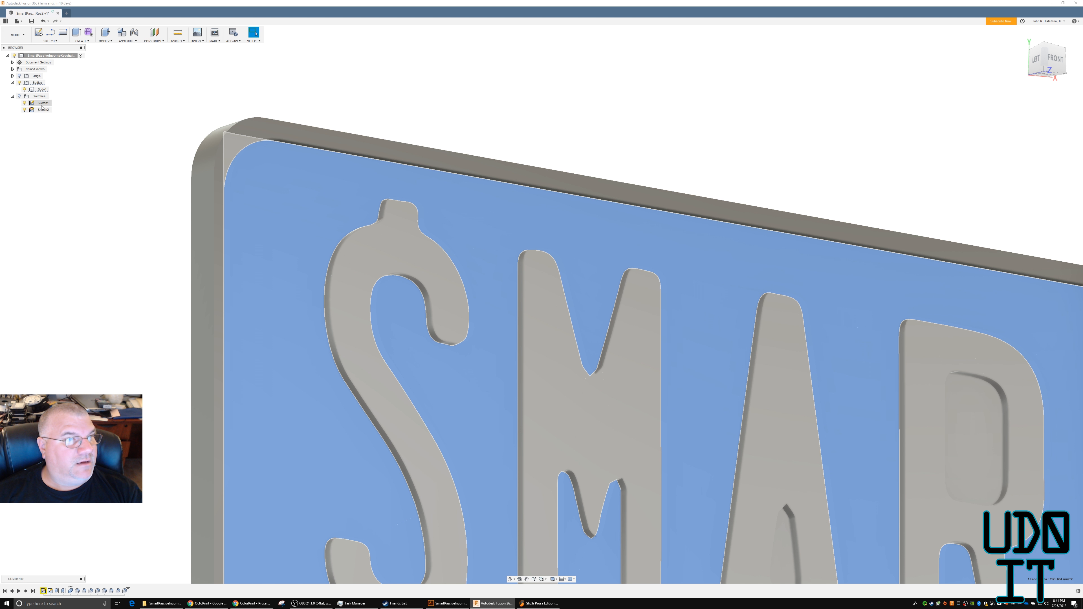
right_click(47, 104)
left_click(62, 121)
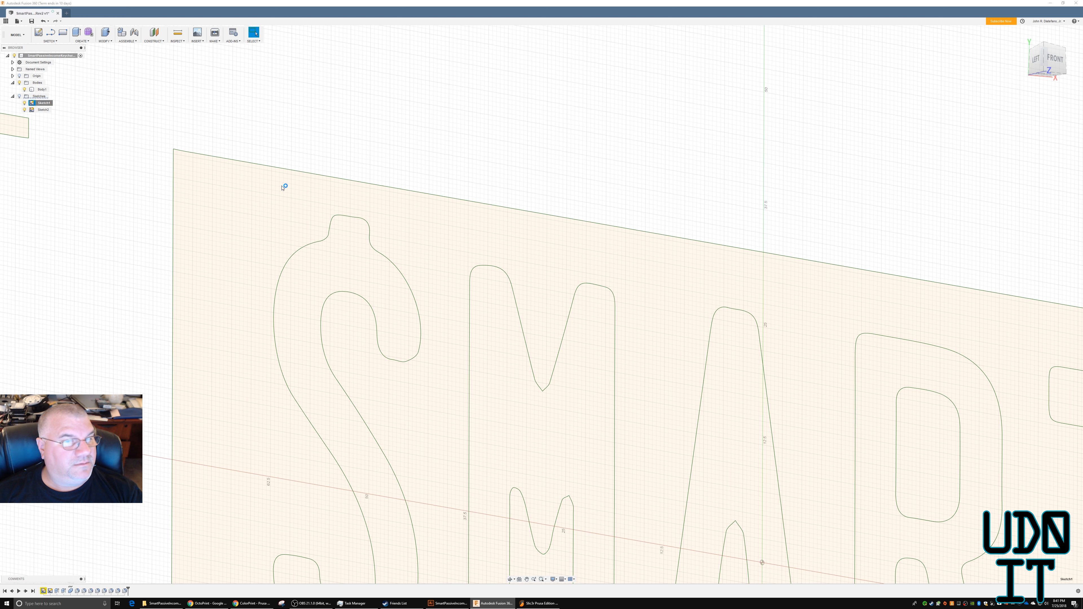
scroll(406, 278, "down", 6)
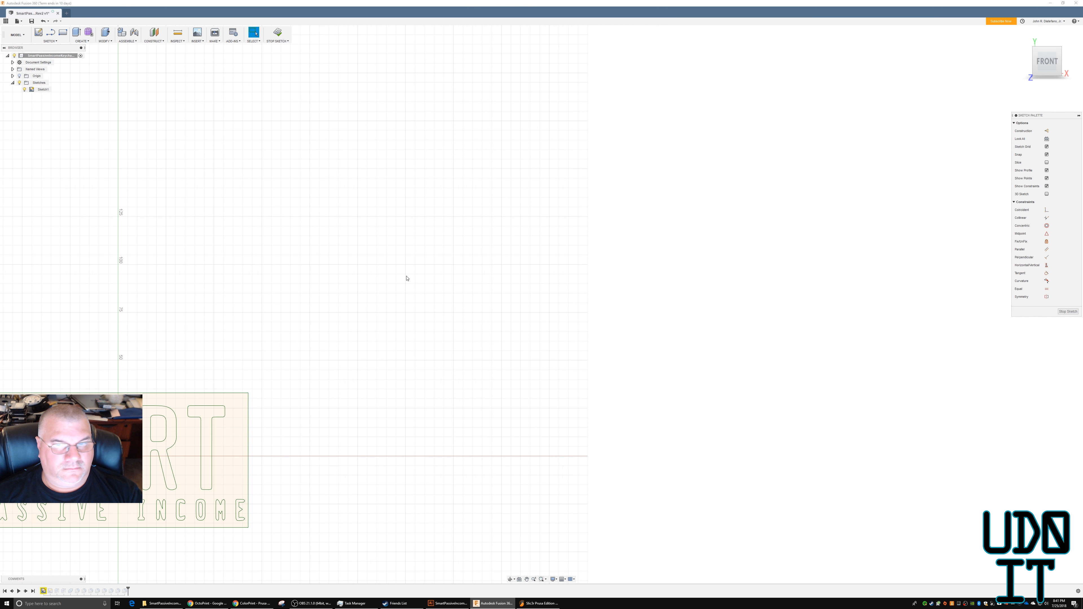
scroll(196, 342, "up", 10)
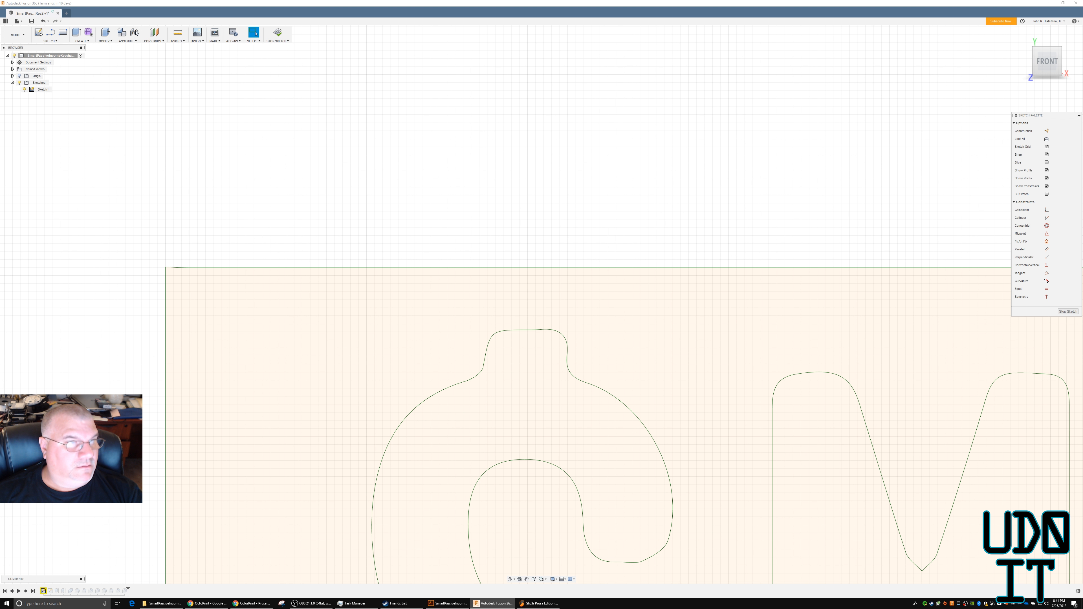
left_click(277, 32)
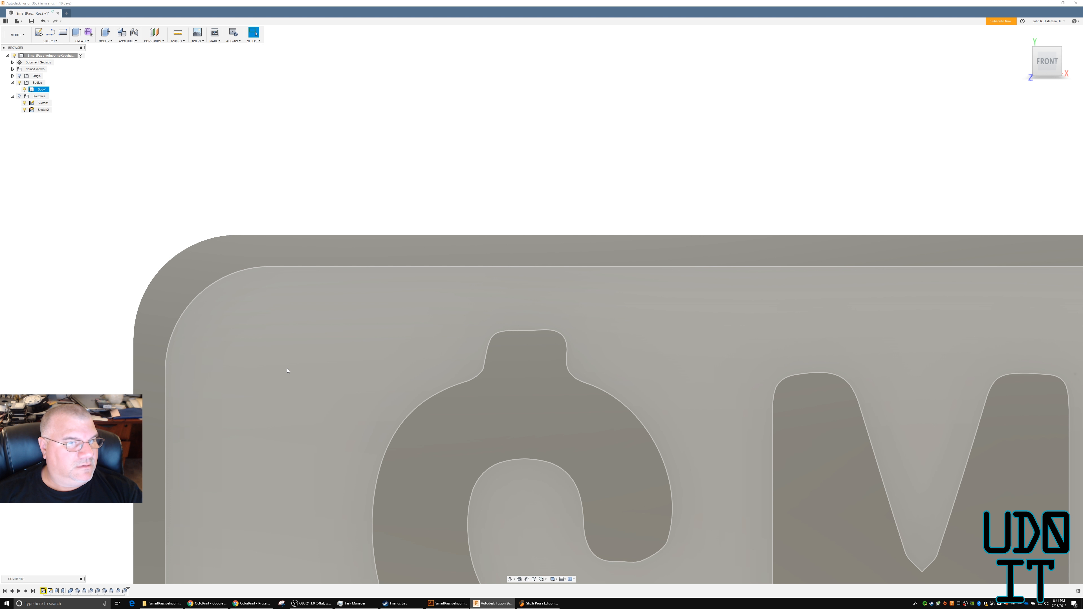
Try an 8 mm diameter hole on the recessed face in the corner beside the dollar sign, and undo it.
left_click(288, 371)
middle_click_drag(294, 341, 294, 326, "shift")
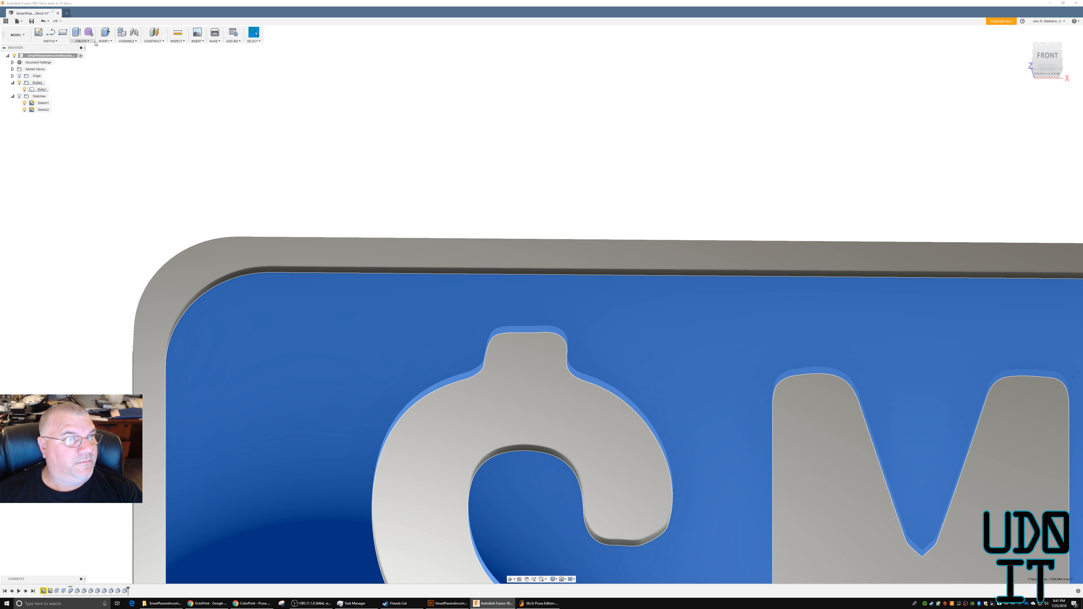
left_click(85, 41)
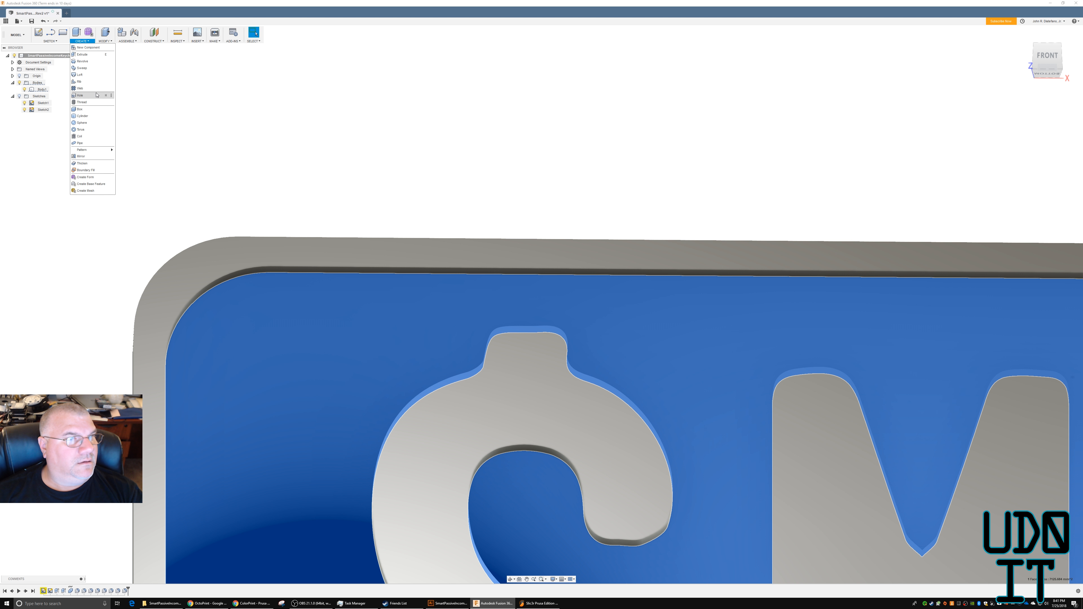
left_click(85, 95)
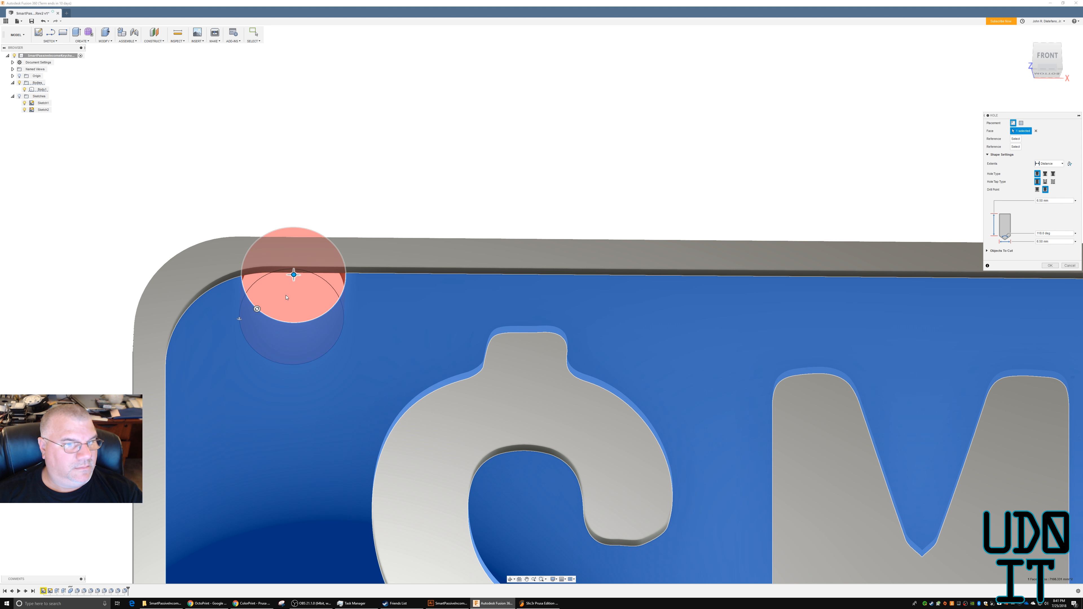
left_click(265, 344)
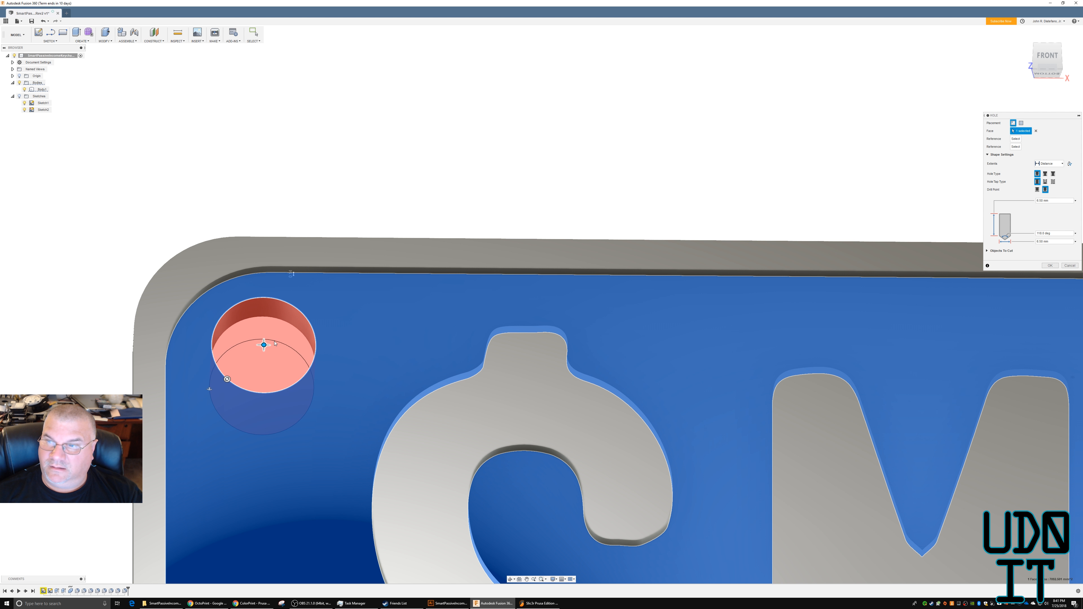
double_click(1043, 242)
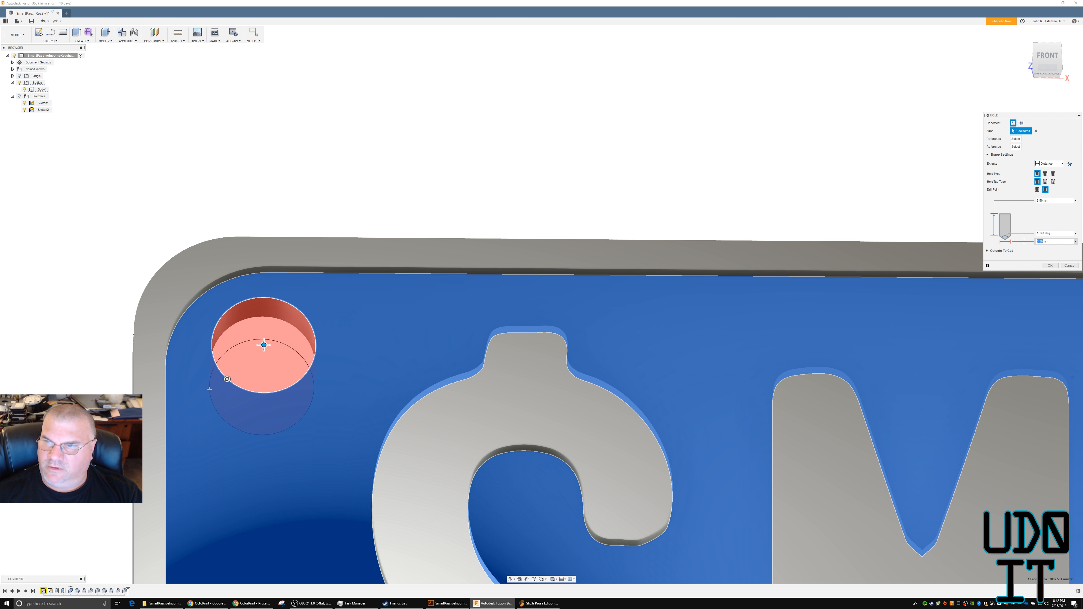
type("8")
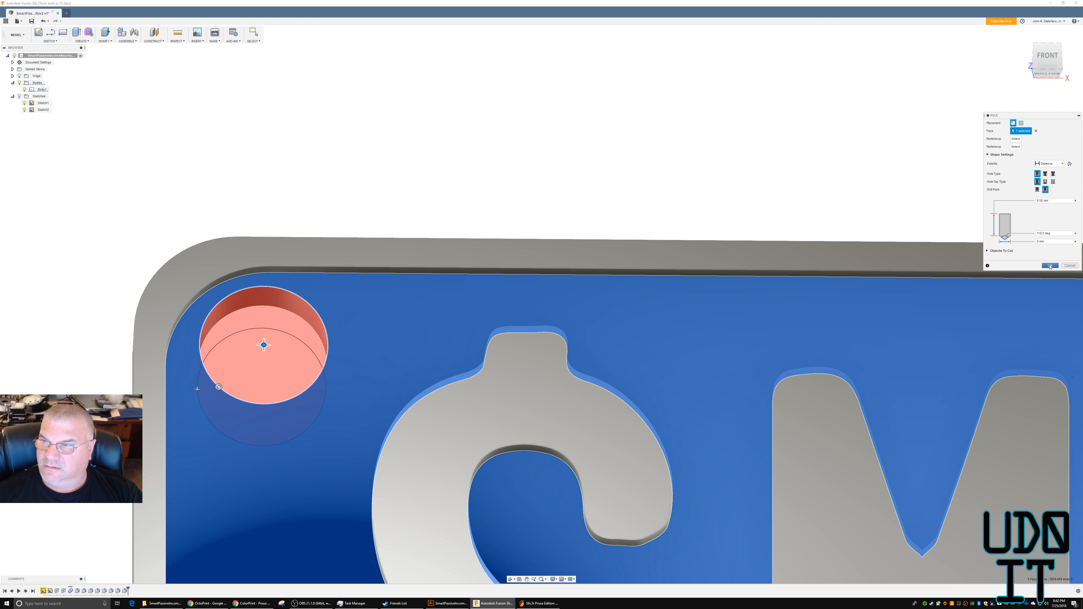
key("Return")
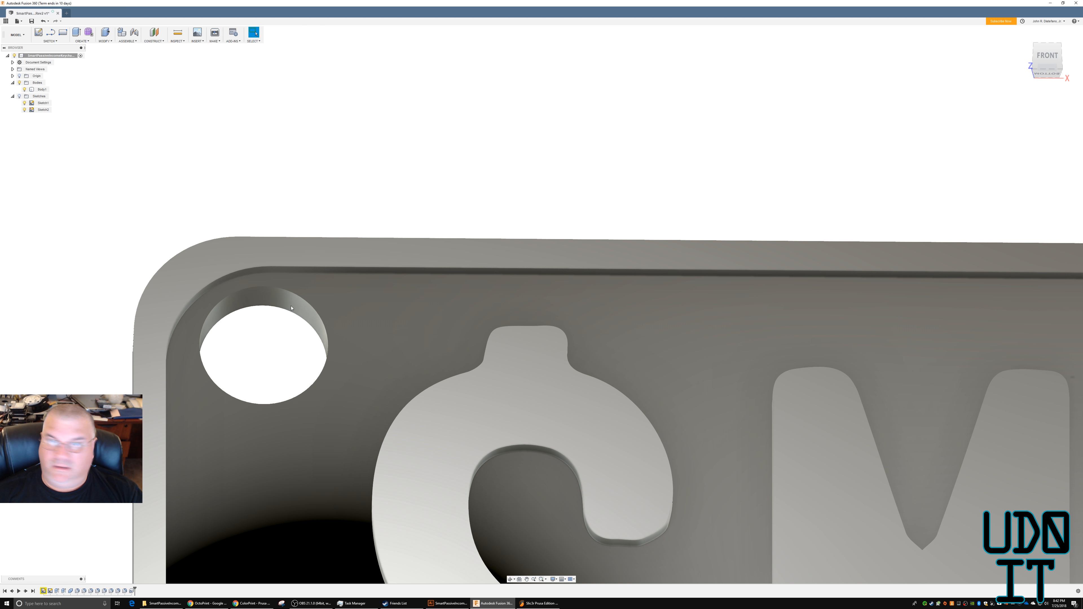
left_click(294, 297)
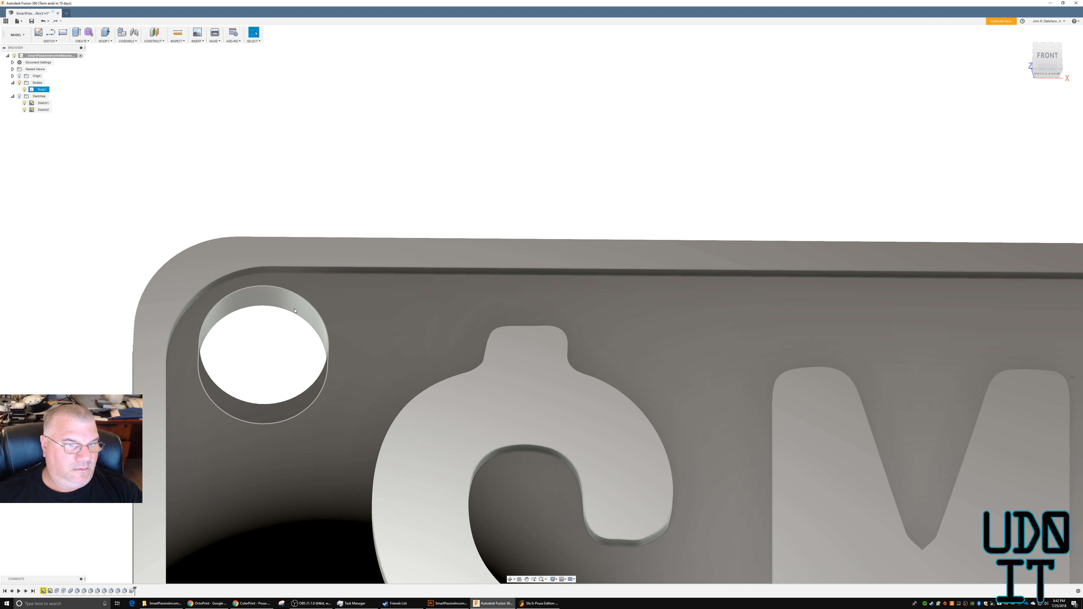
middle_click_drag(351, 315, 351, 327, "shift")
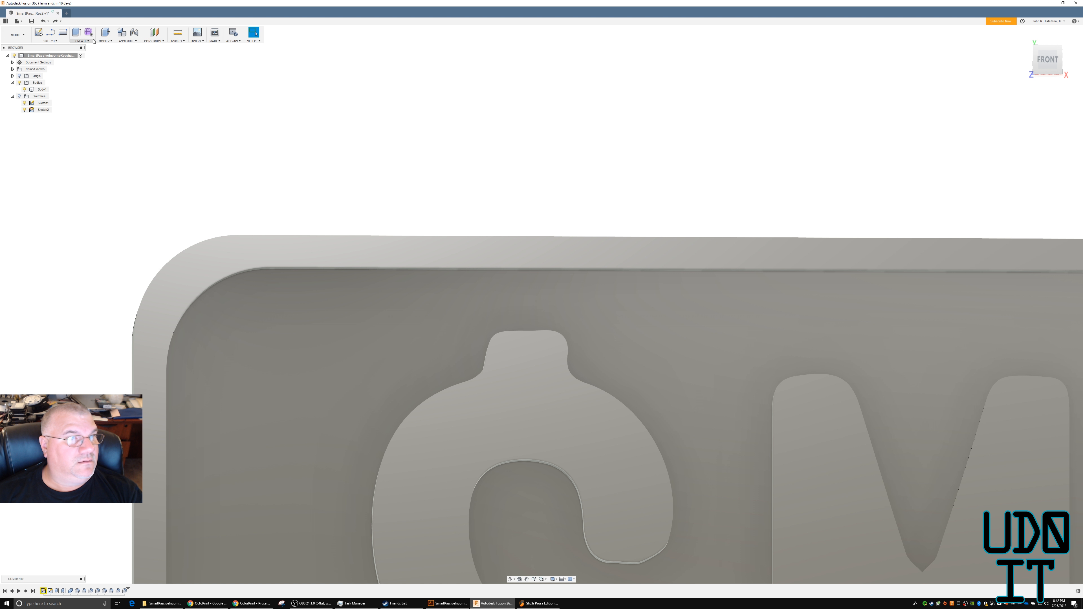
Cut a hole about 8 mm in diameter and 8 mm deep through the recessed face in the corner beside the dollar sign.
right_click(251, 143)
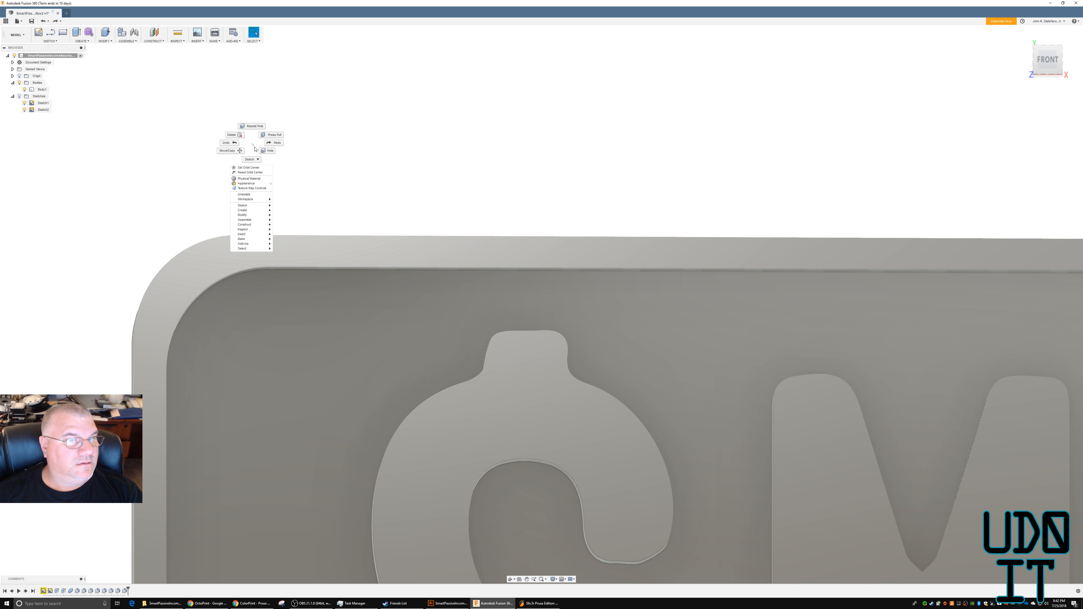
left_click(251, 126)
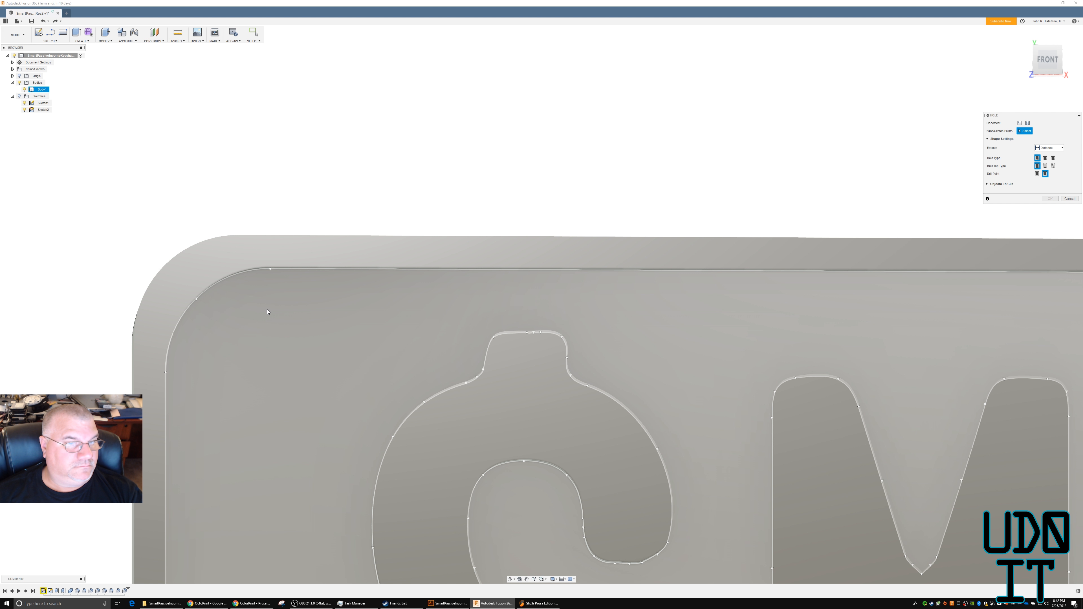
left_click(254, 330)
left_click_drag(254, 326, 264, 361)
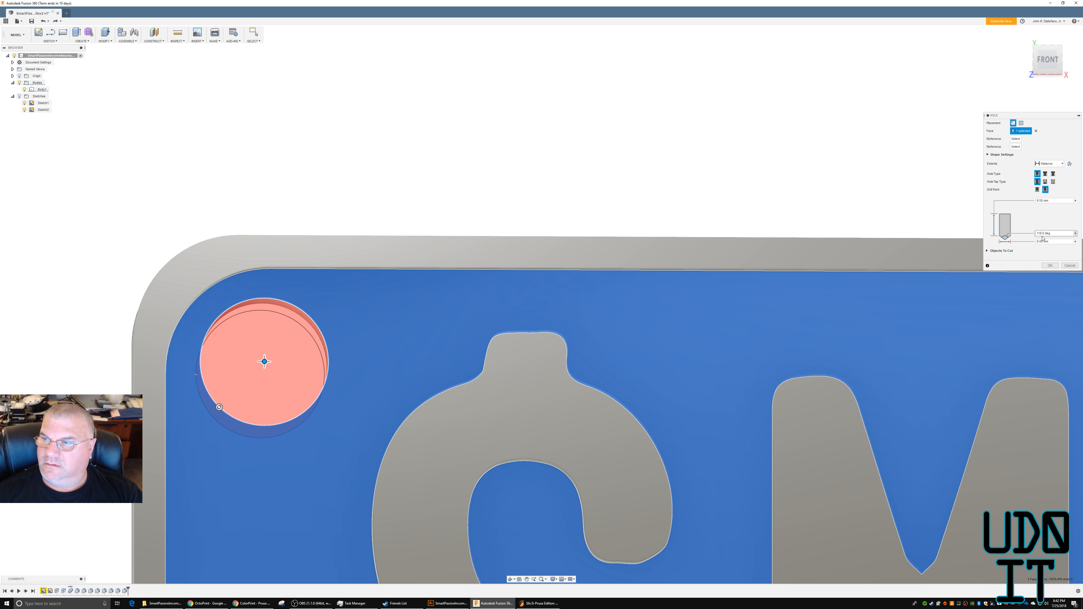
double_click(1043, 200)
type("8")
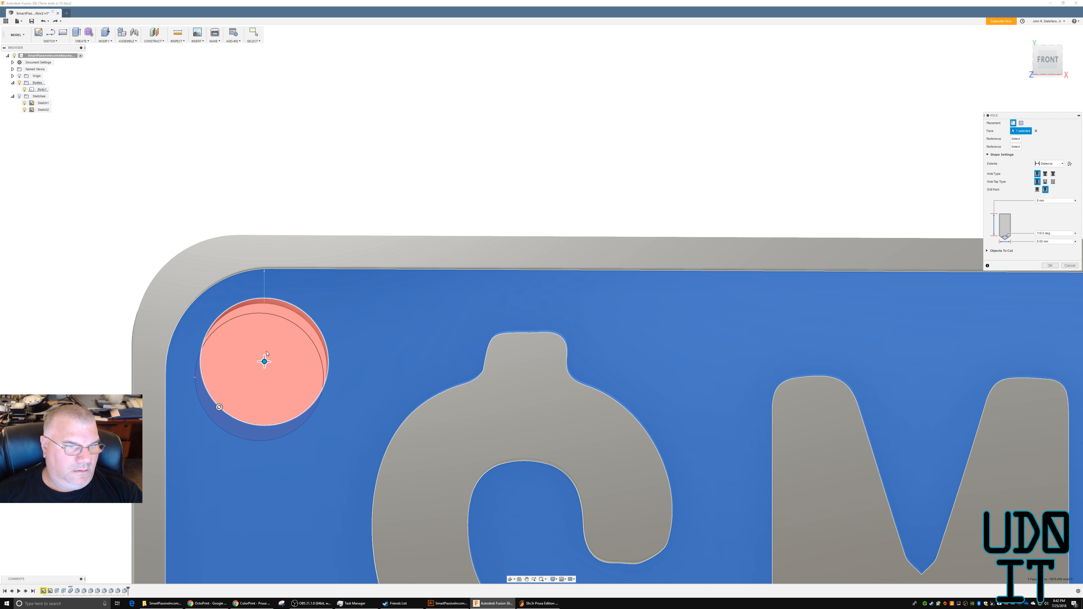
mouse_move(264, 362)
left_mouse_down()
mouse_move(260, 374)
mouse_move(271, 353)
mouse_move(265, 361)
left_mouse_up()
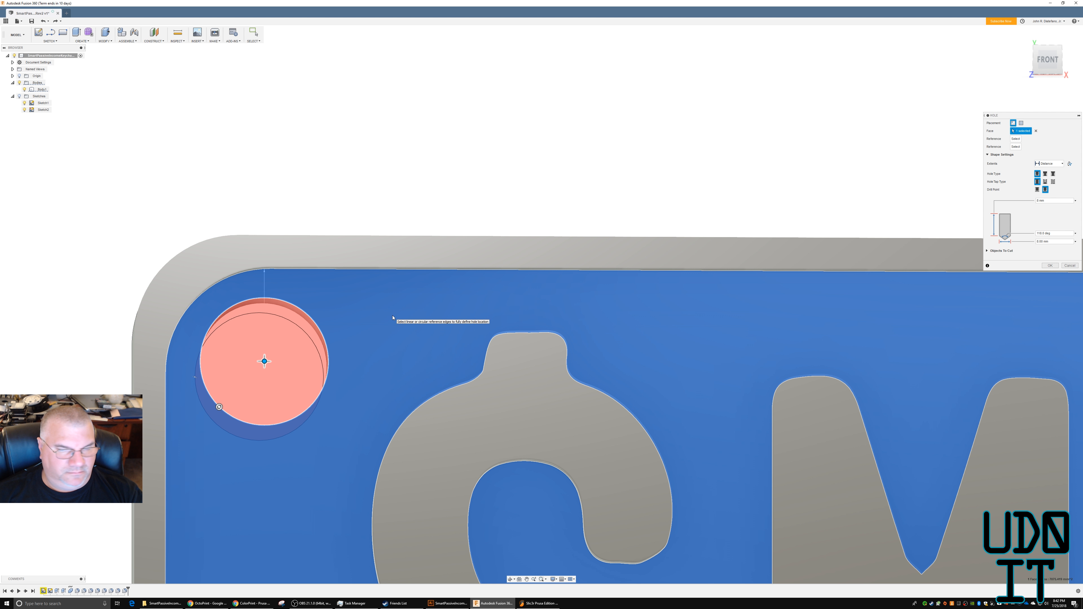
left_click(1050, 266)
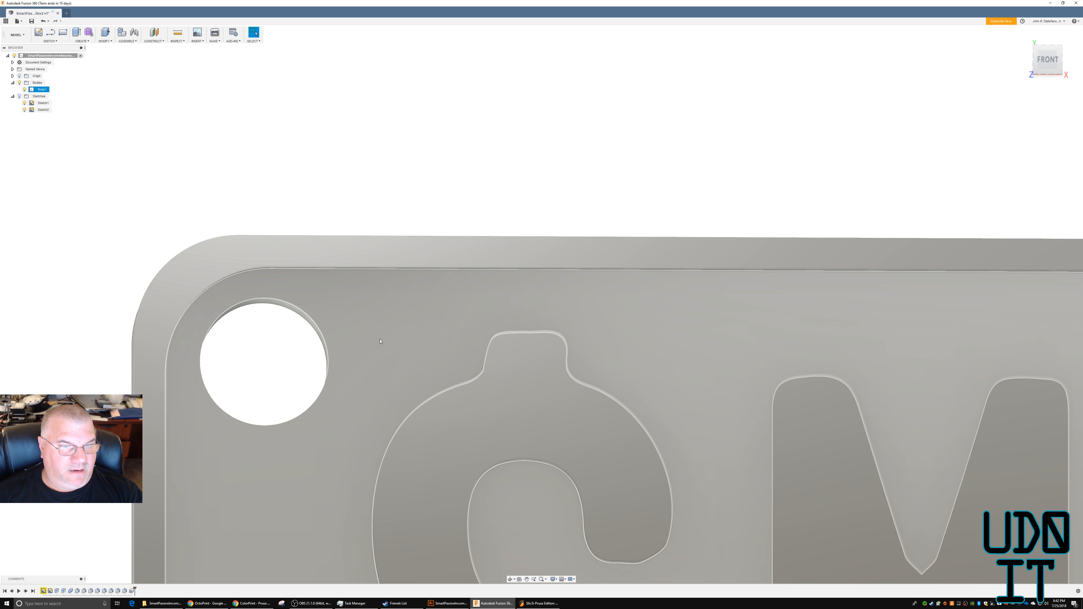
Save the design with the version description "v2".
scroll(381, 341, "down", 5)
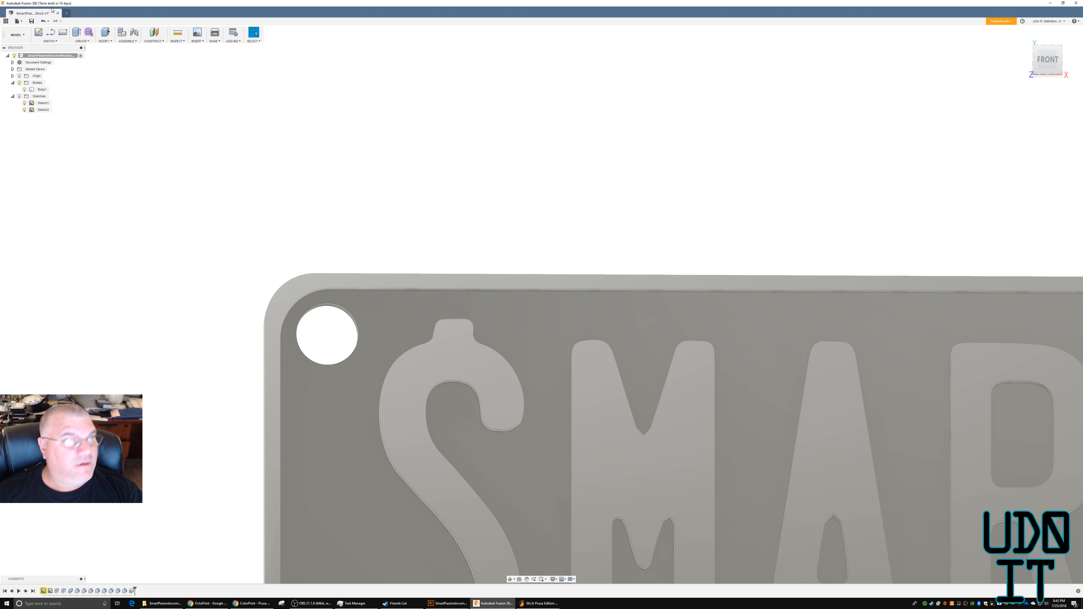
left_click(31, 21)
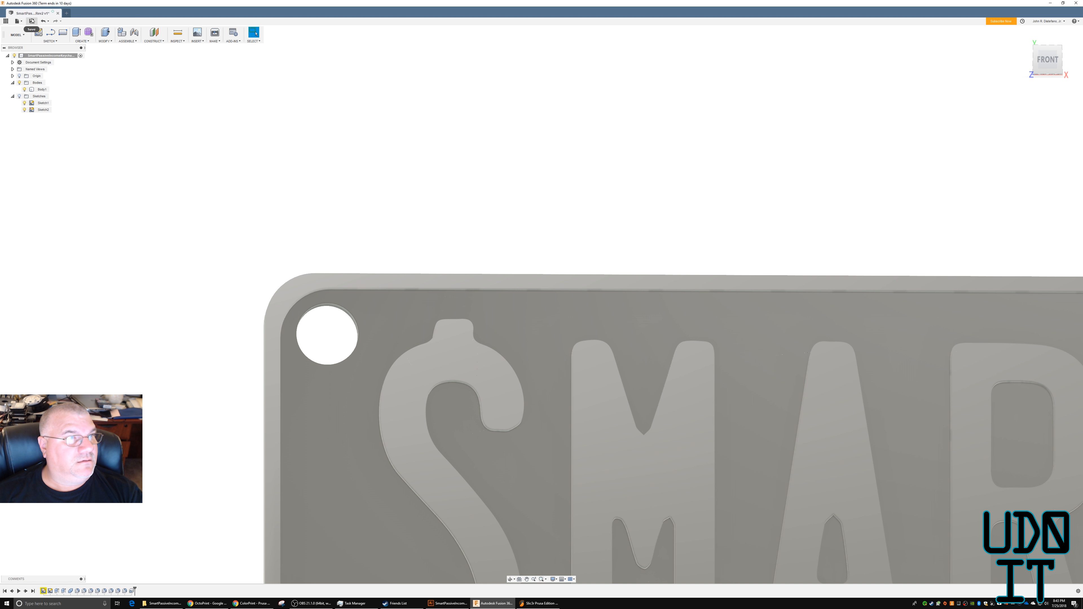
key("ctrl+a")
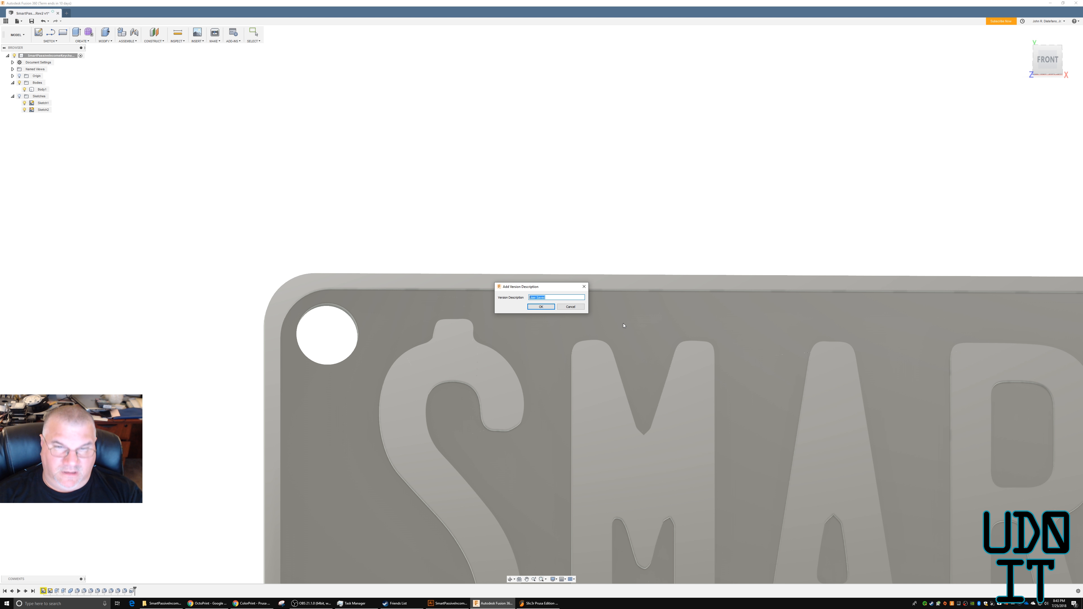
type("v2")
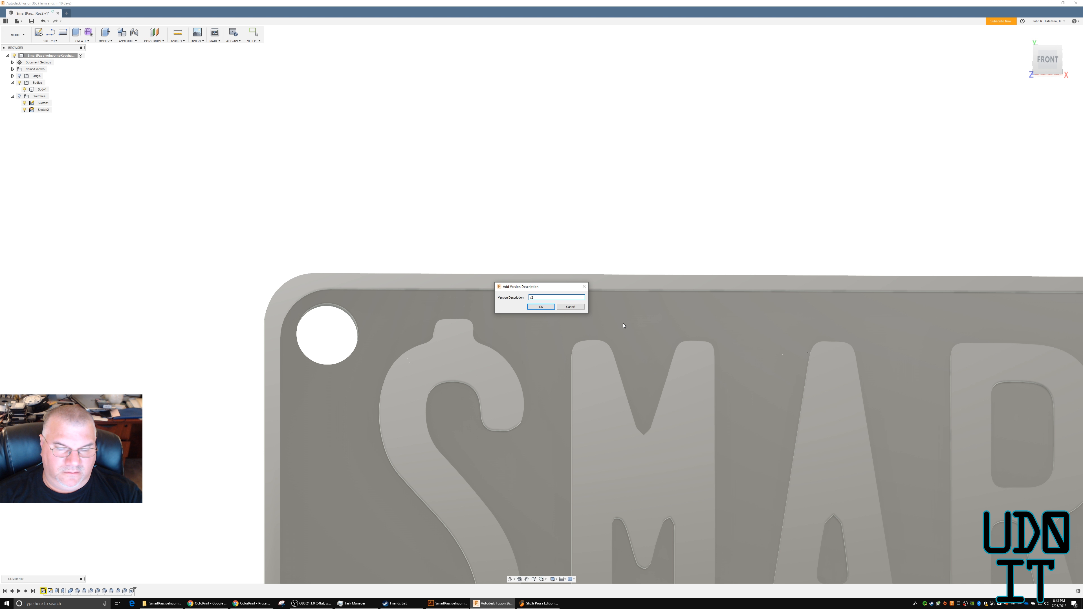
key("Return")
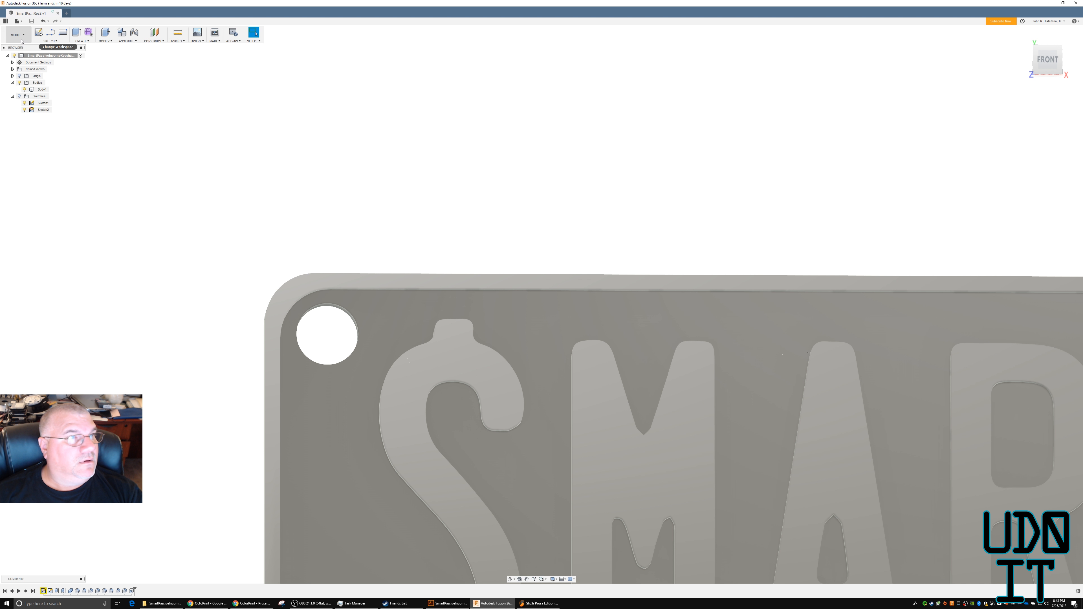
Export the keychain body for 3D printing as SmartPassiveIncomeKeychain_Rev2_v2.stl, and switch to Slic3r Prusa Edition.
left_click(22, 22)
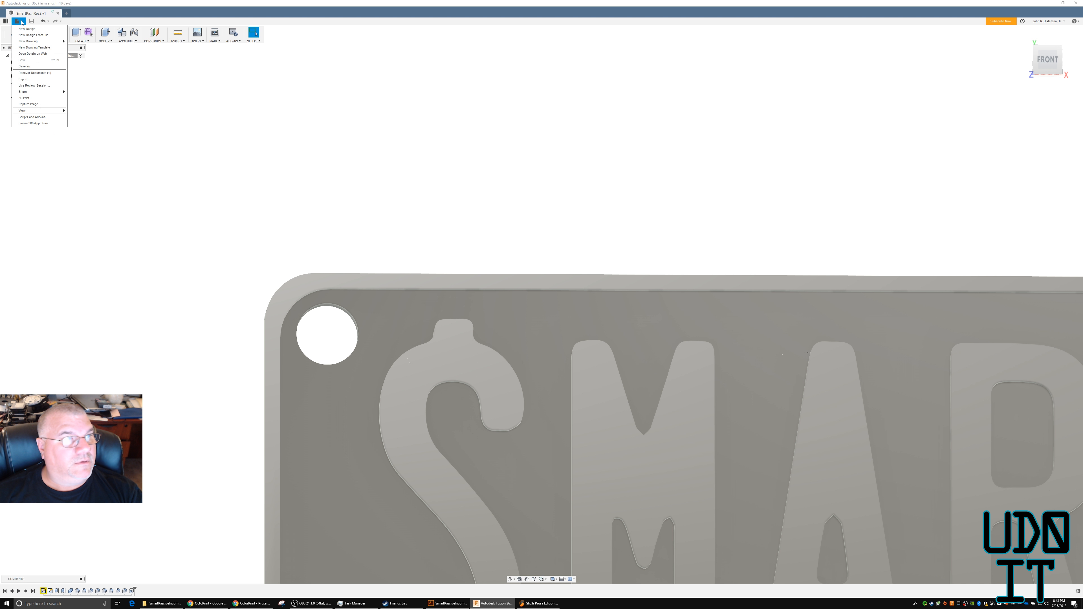
left_click(30, 87)
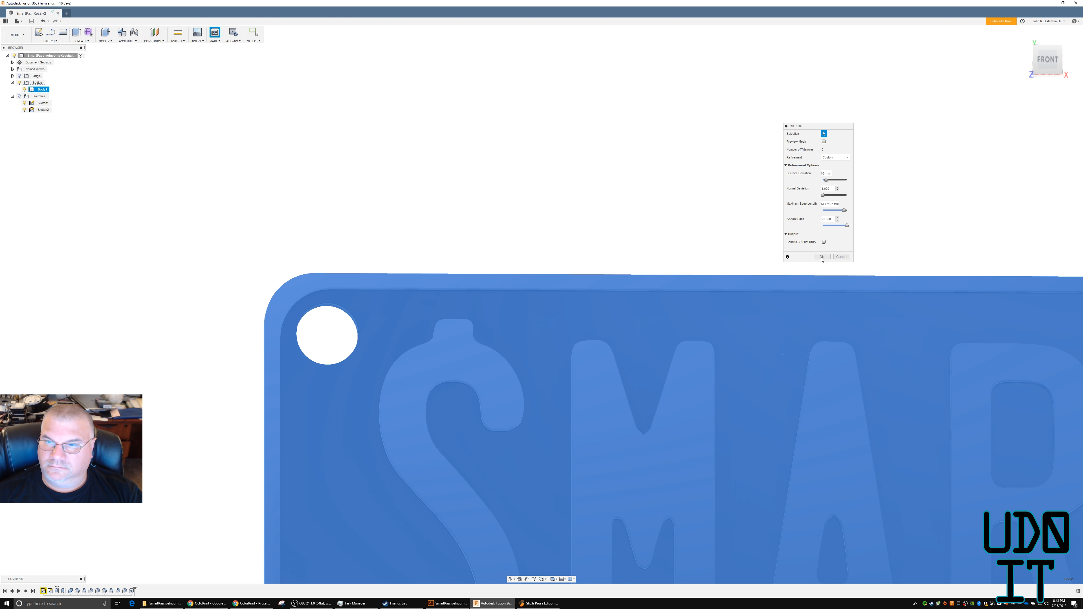
left_click(822, 257)
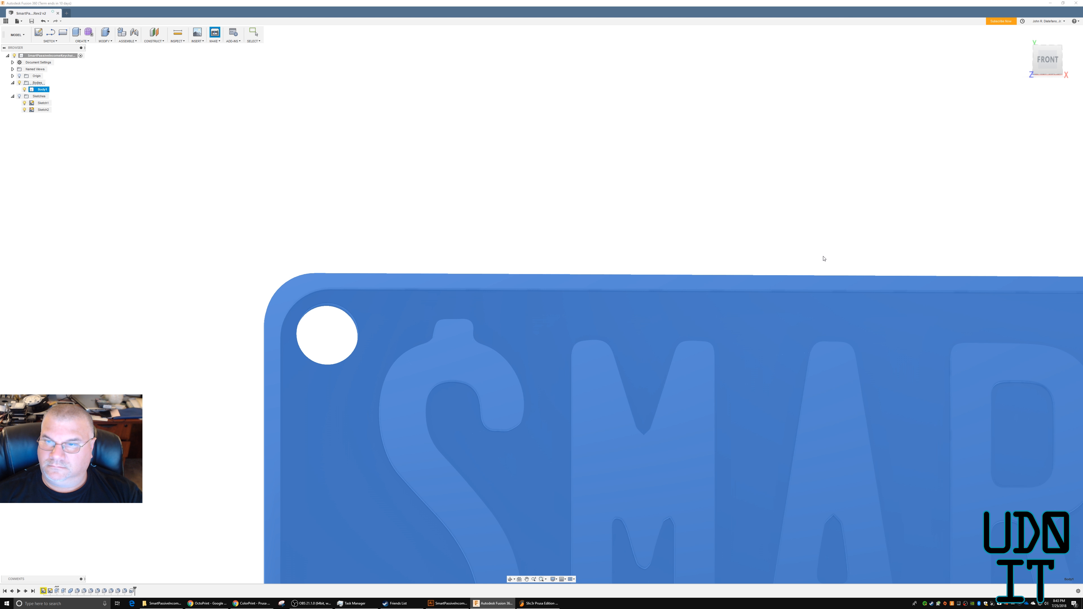
left_click(767, 125)
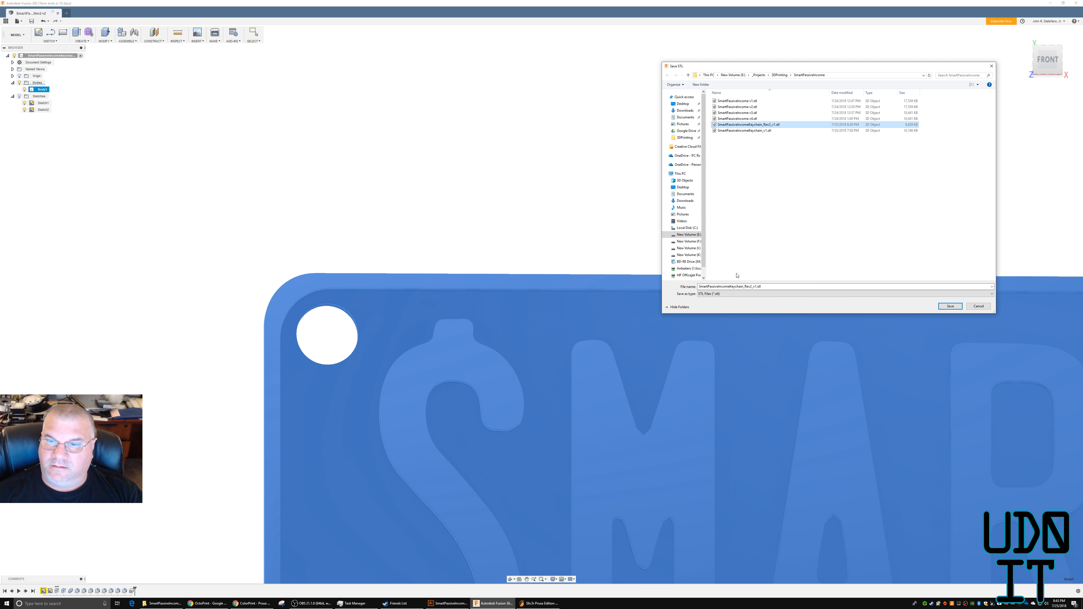
left_click(755, 287)
left_click(755, 286)
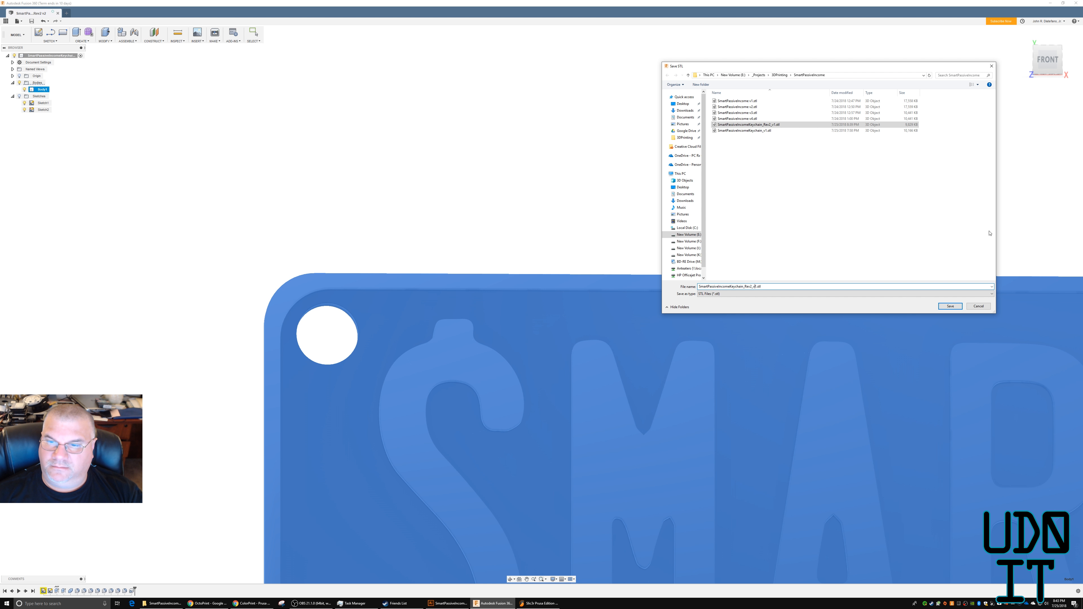
key("Delete")
type("2")
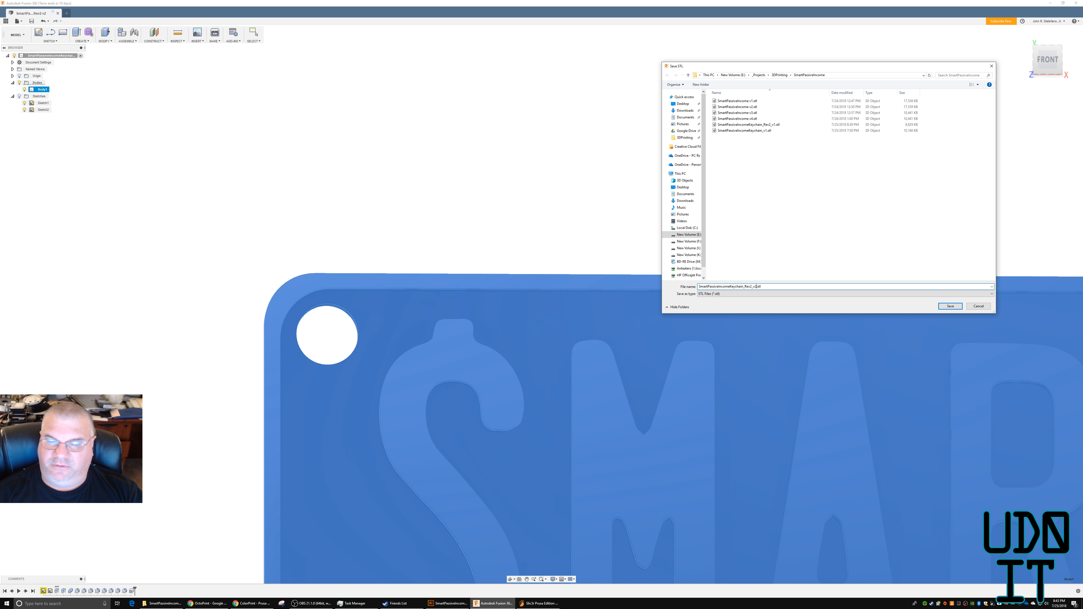
key("Return")
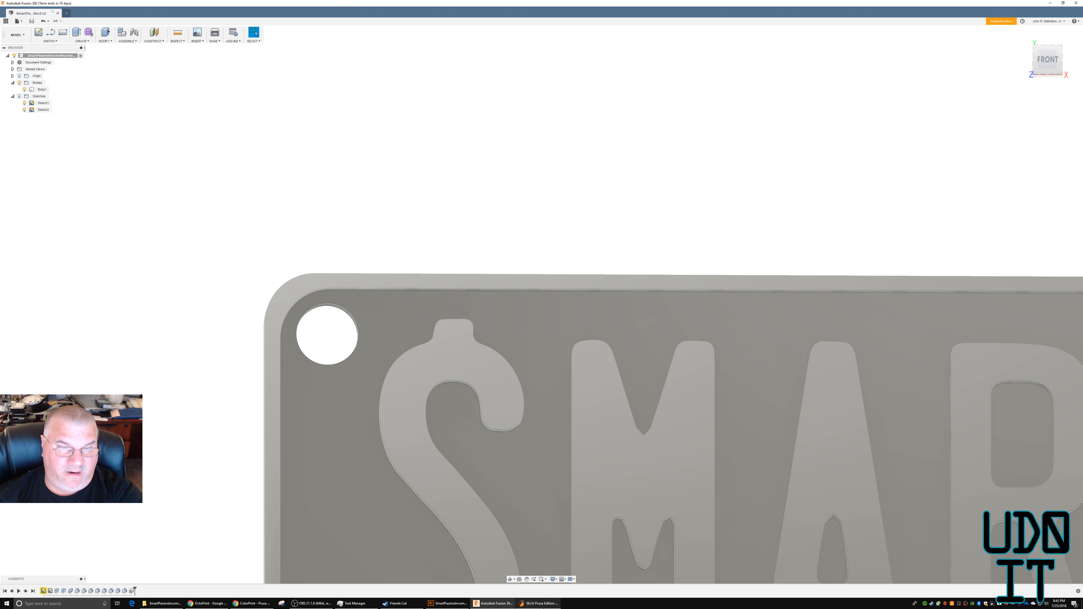
left_click(539, 604)
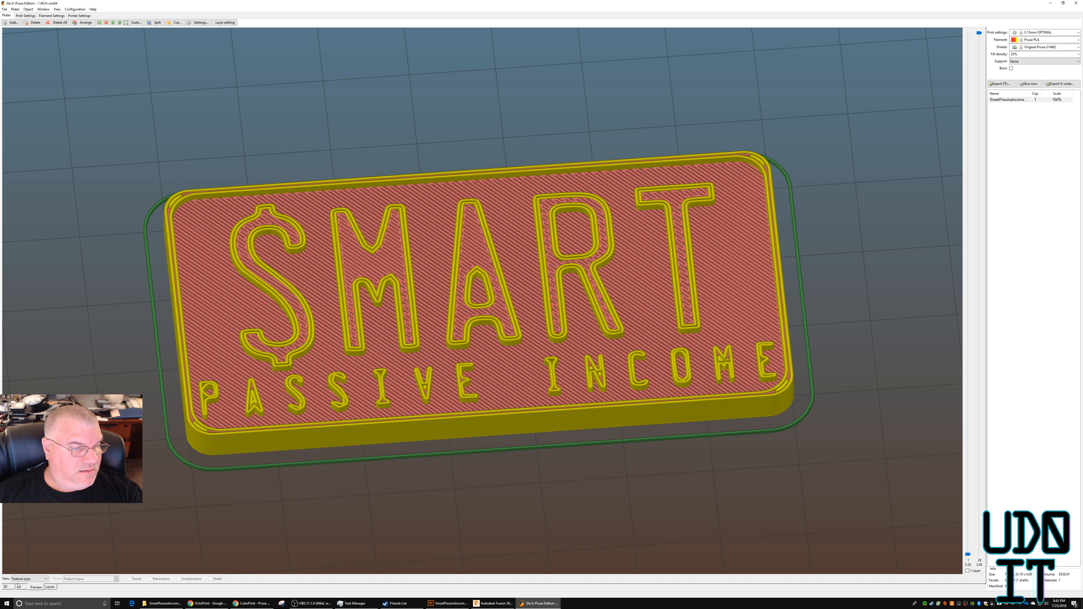
Remove the old keychain model from the plater and add SmartPassiveIncomeKeychain_Rev2_v2.stl in its place.
left_click(6, 587)
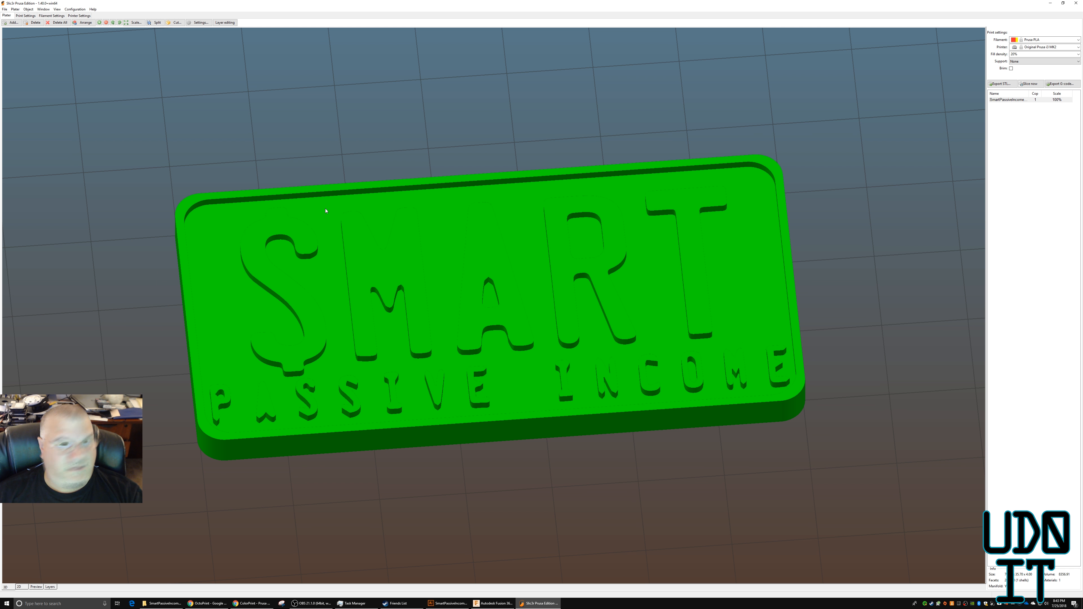
left_click(33, 23)
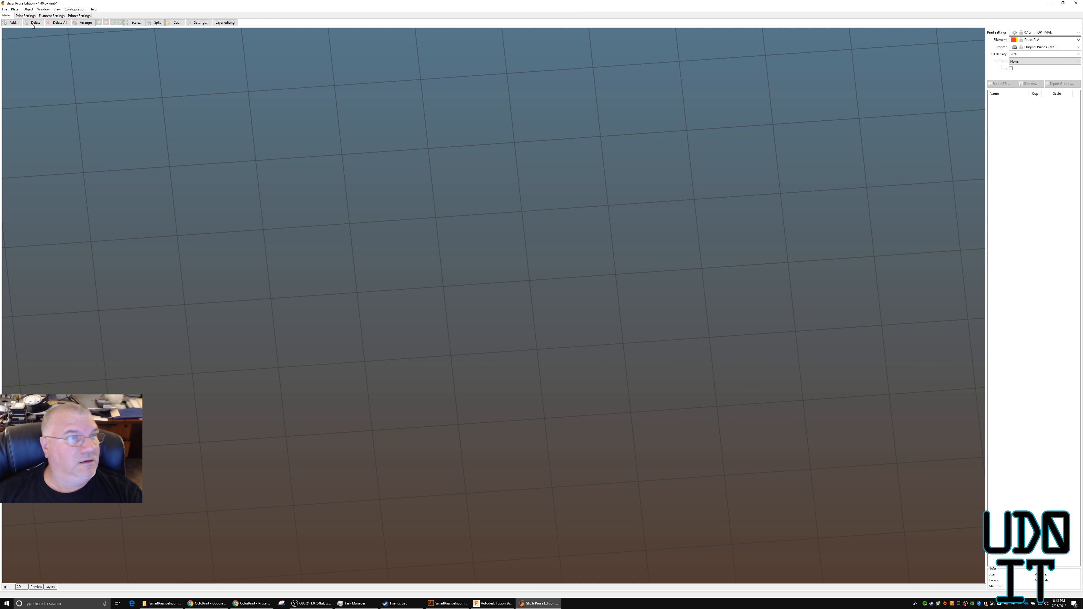
left_click(16, 24)
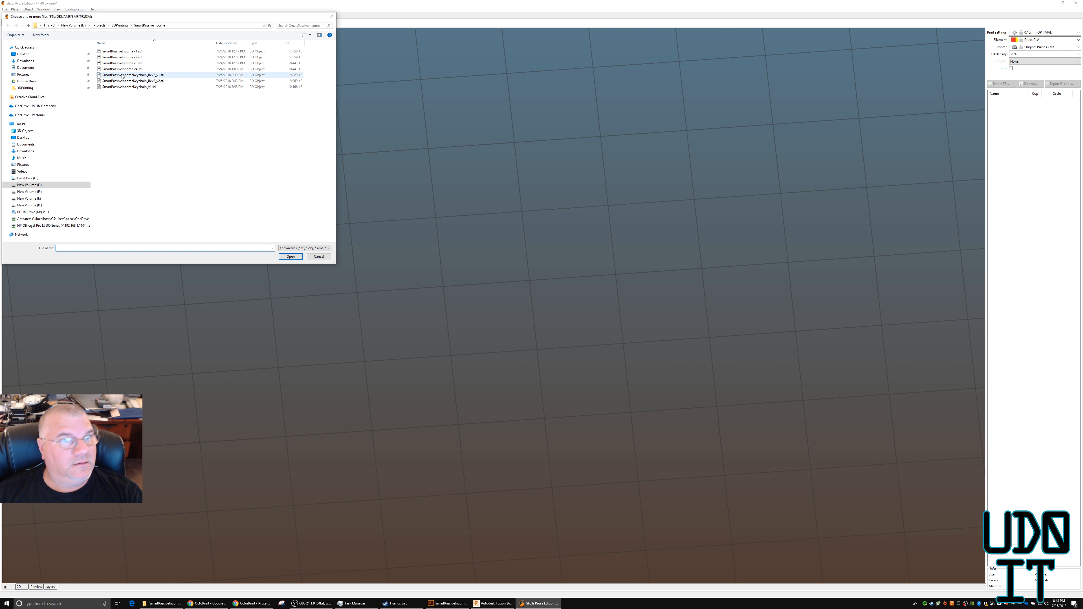
double_click(128, 81)
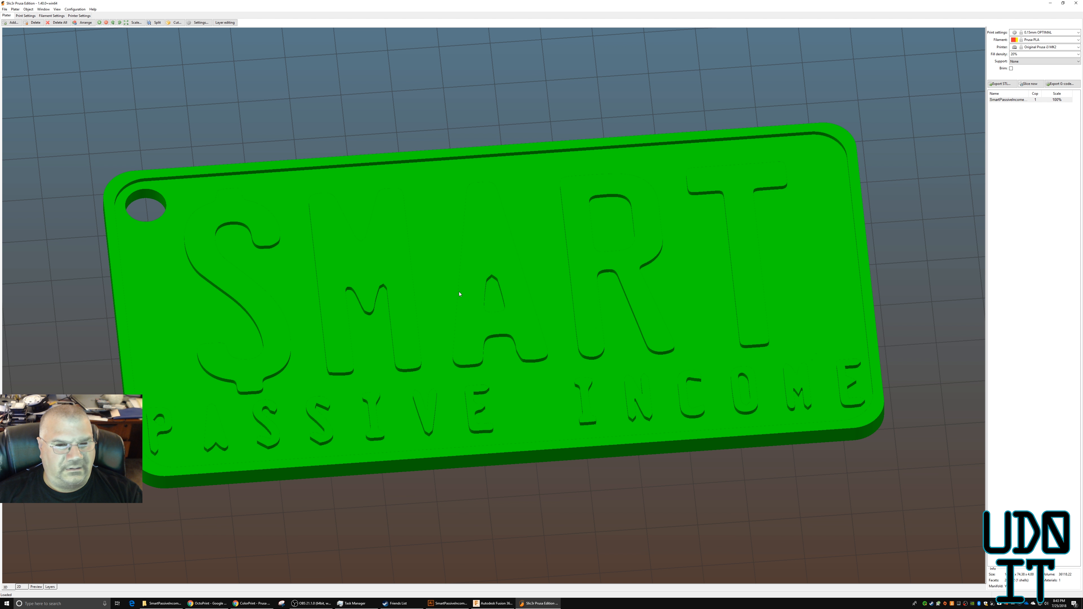
Scale the keychain to 60% along the X axis and 60% along the Y axis.
scroll(458, 293, "down", 5)
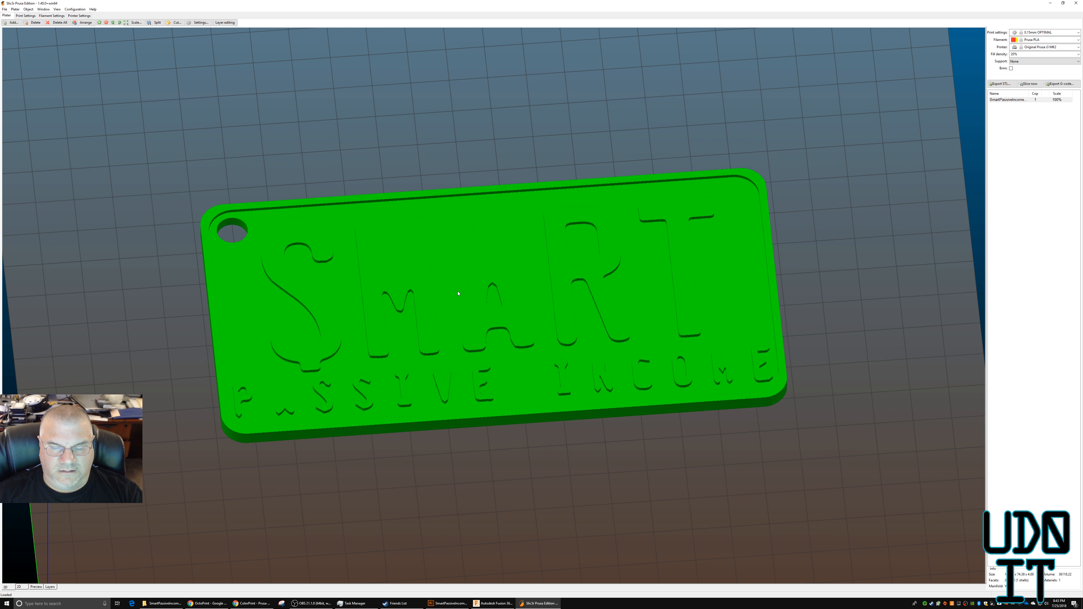
right_click(458, 290)
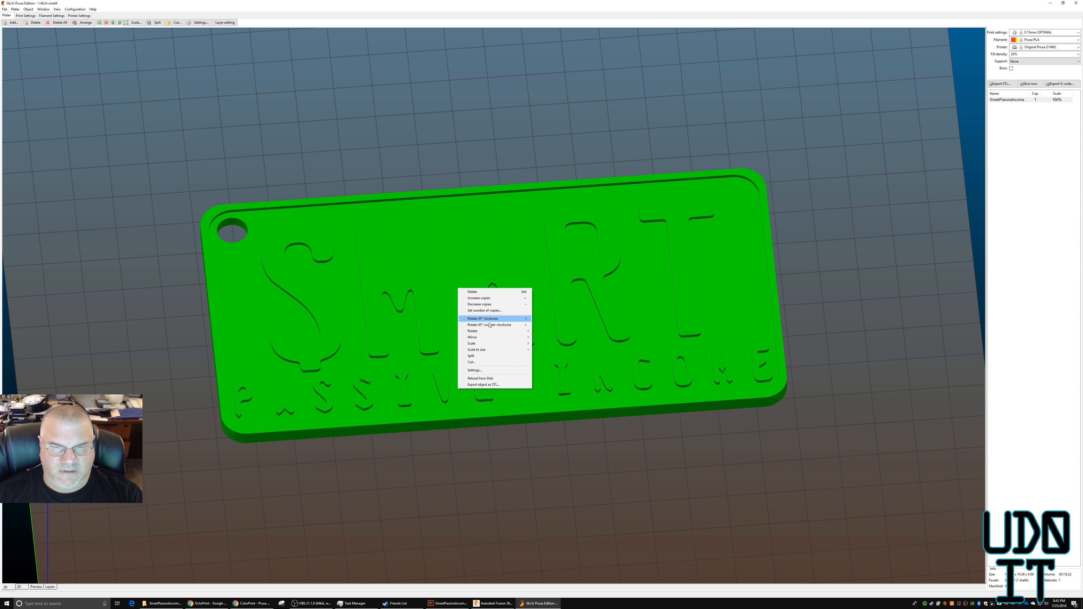
mouse_move(486, 334)
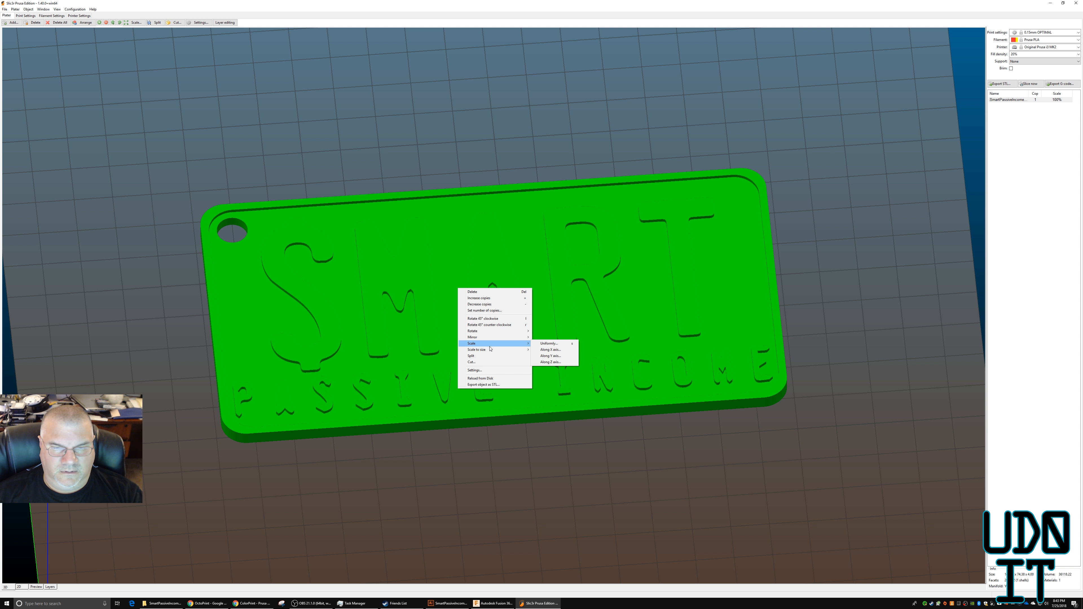
left_click(549, 350)
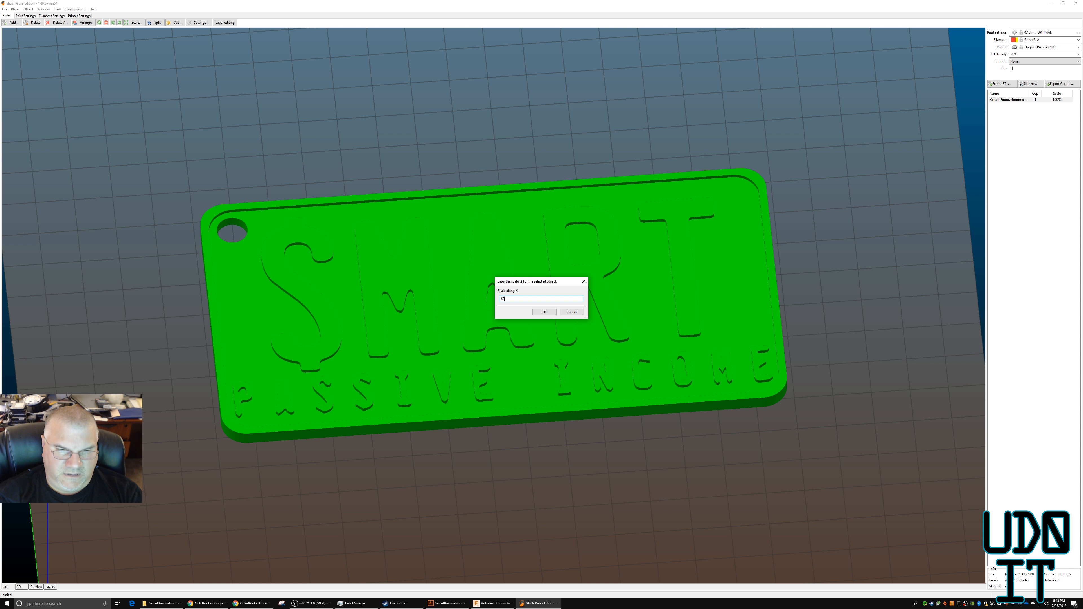
key("Return")
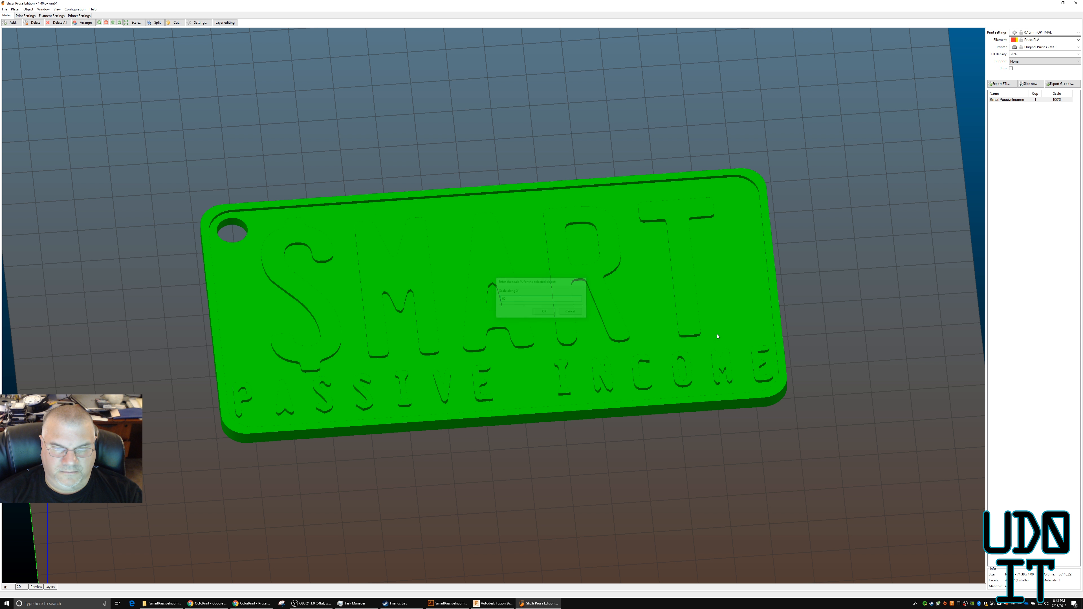
right_click(471, 308)
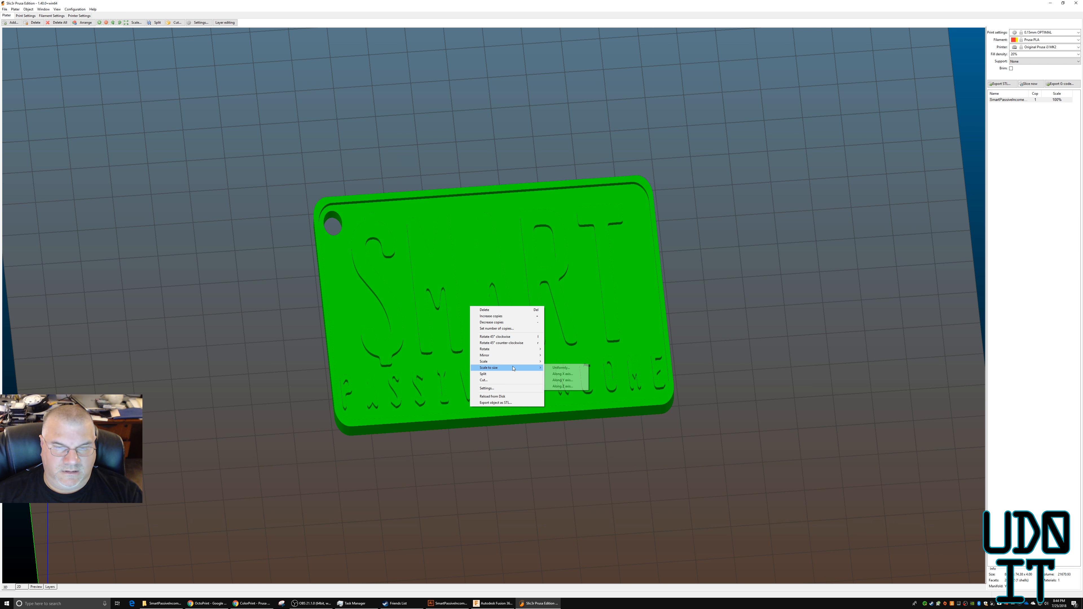
mouse_move(516, 361)
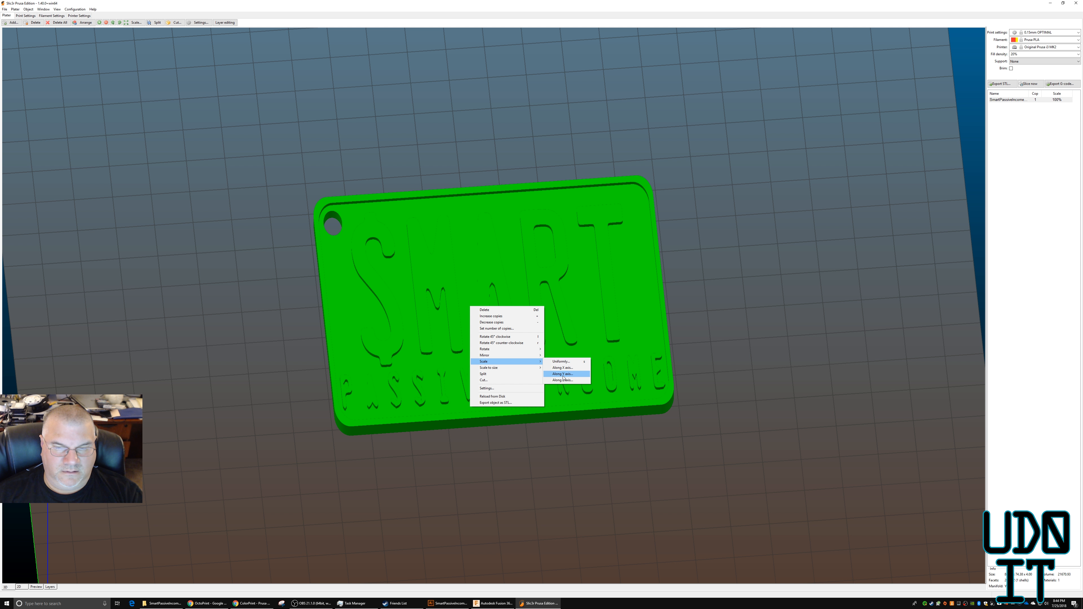
left_click(563, 374)
type("60")
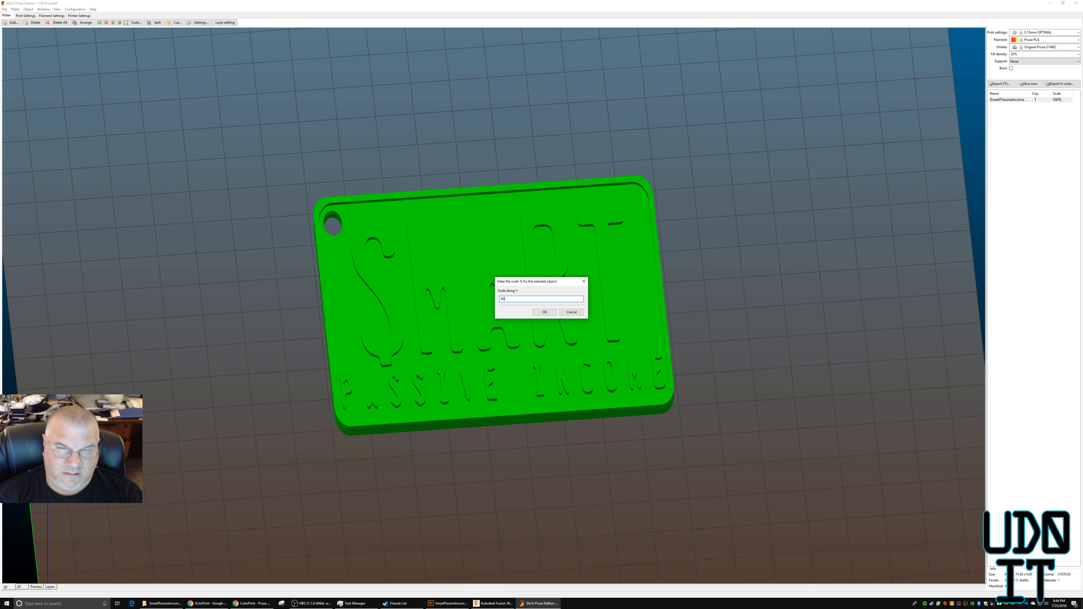
key("Return")
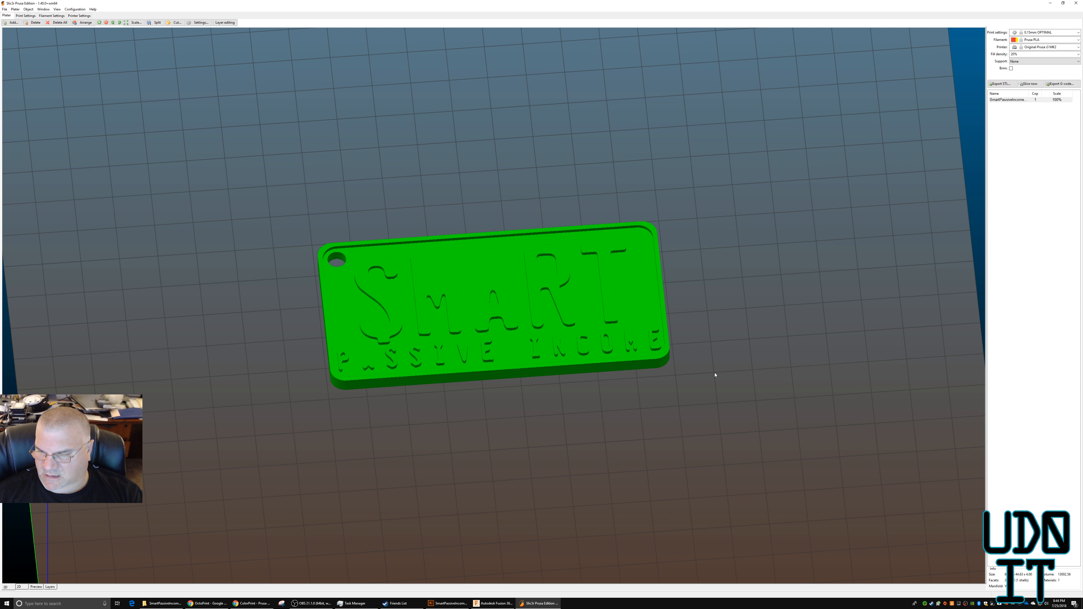
Shrink the keychain further by scaling it to 80% along the X axis and 80% along the Y axis.
right_click(496, 288)
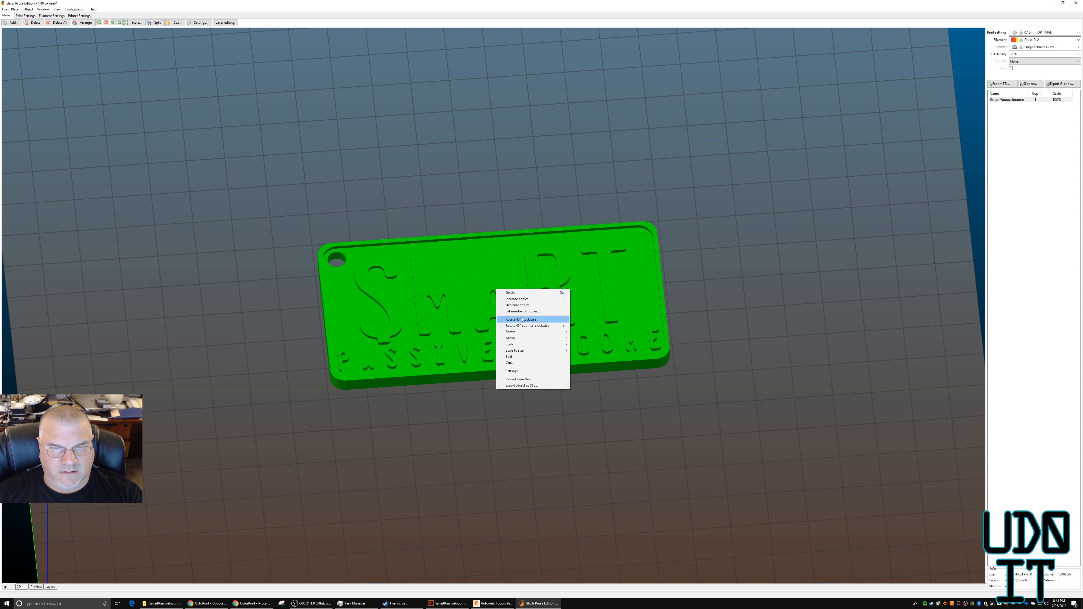
mouse_move(520, 338)
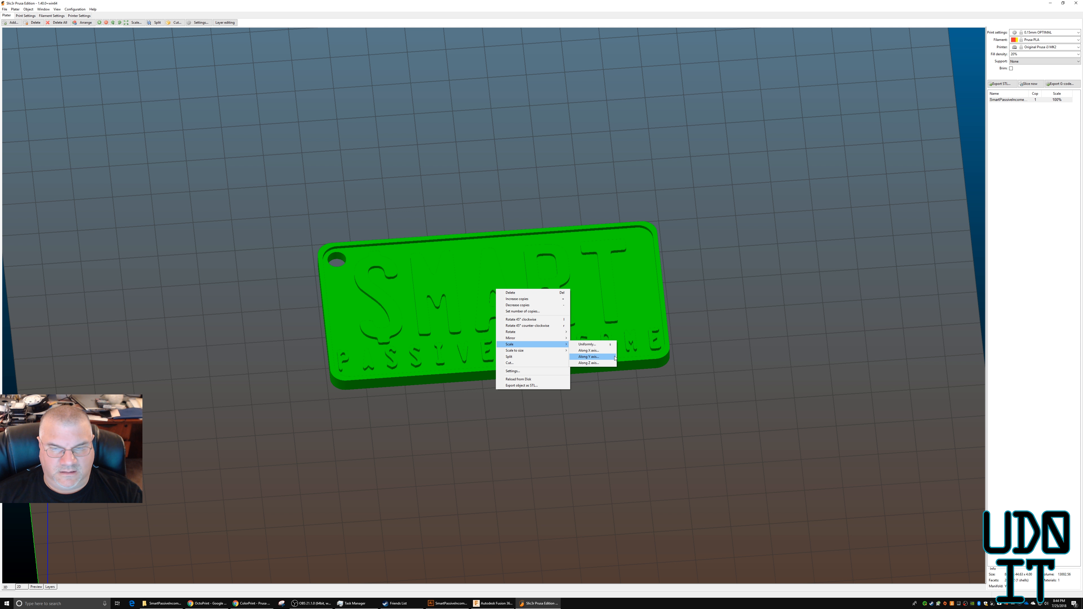
left_click(591, 351)
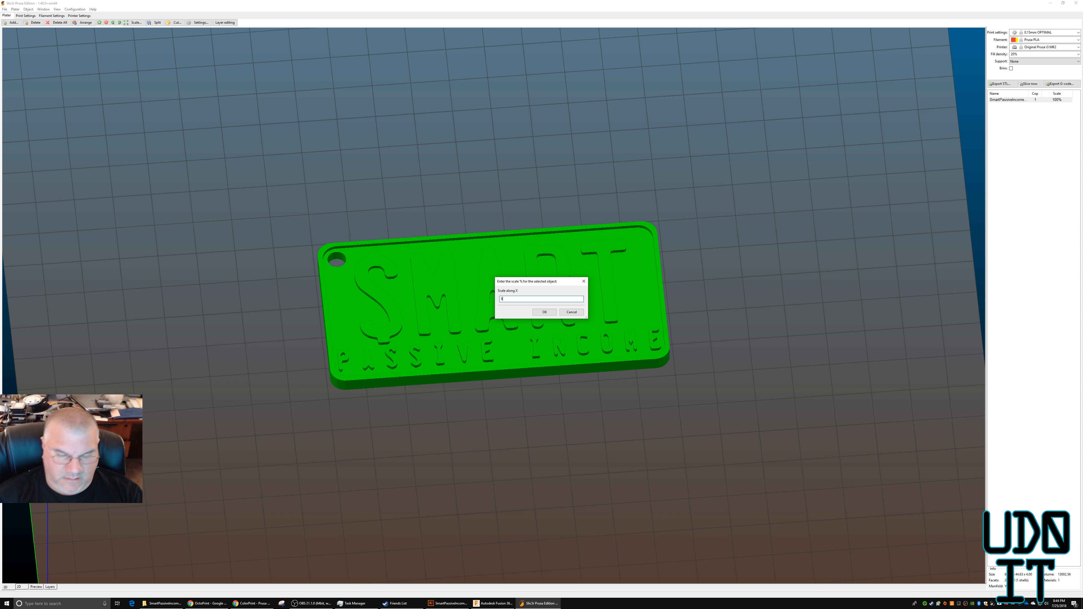
key("Return")
right_click(468, 294)
mouse_move(504, 348)
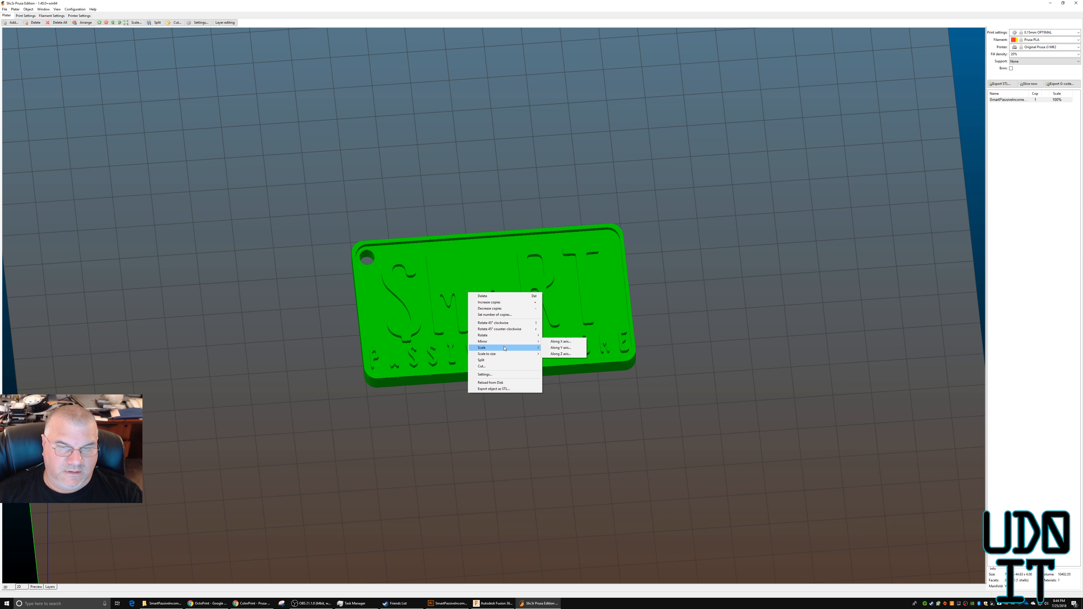
left_click(568, 360)
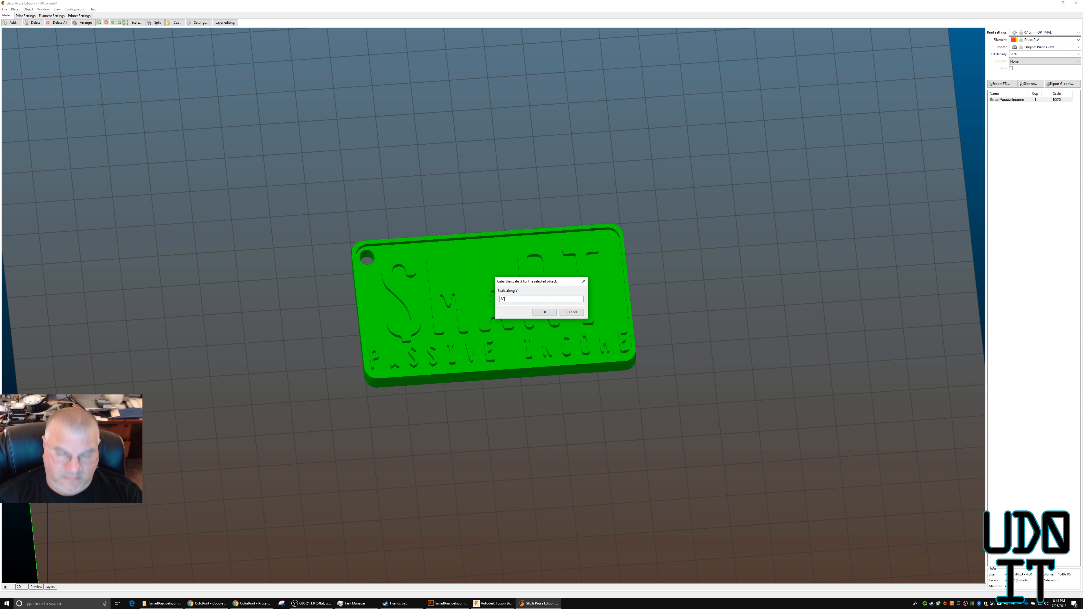
key("Return")
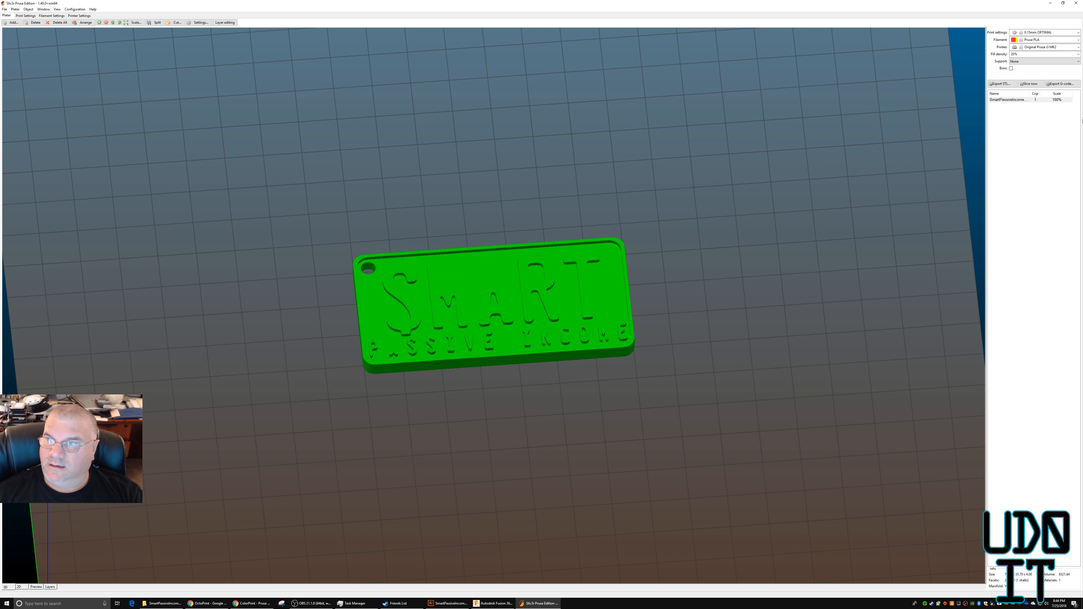
Slice the resized keychain and examine its layer preview around the key-ring hole and the lettering.
left_click(1028, 83)
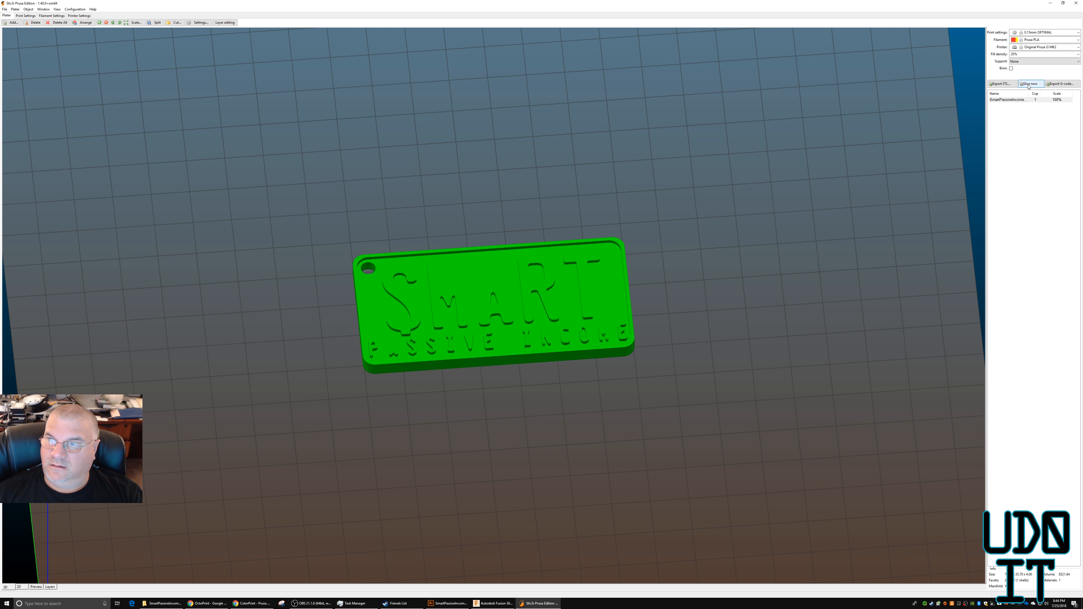
left_click(43, 588)
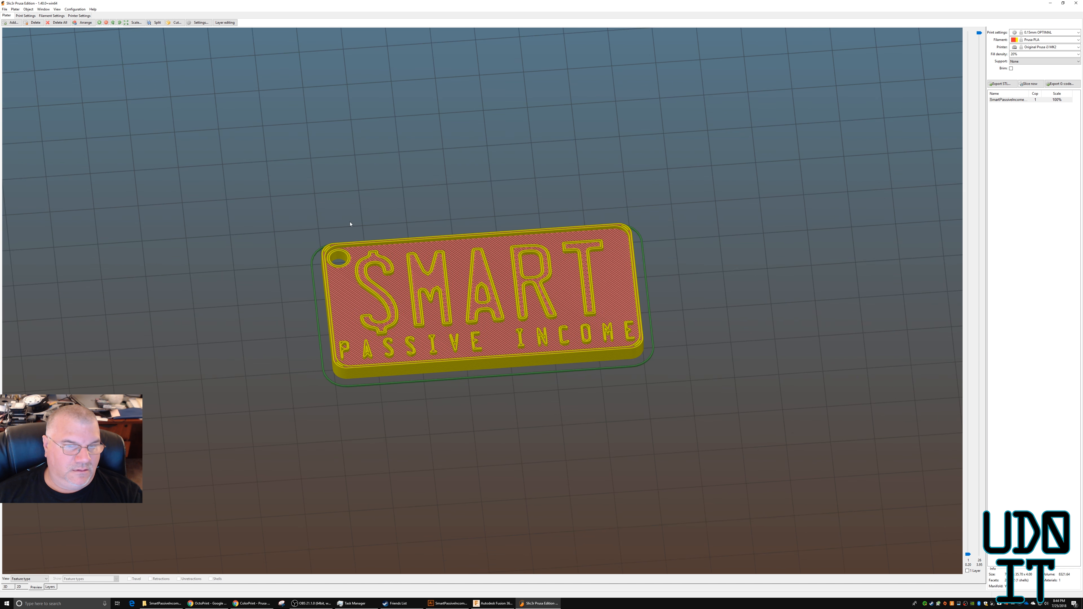
scroll(351, 224, "up", 5)
middle_click_drag(264, 198, 377, 438)
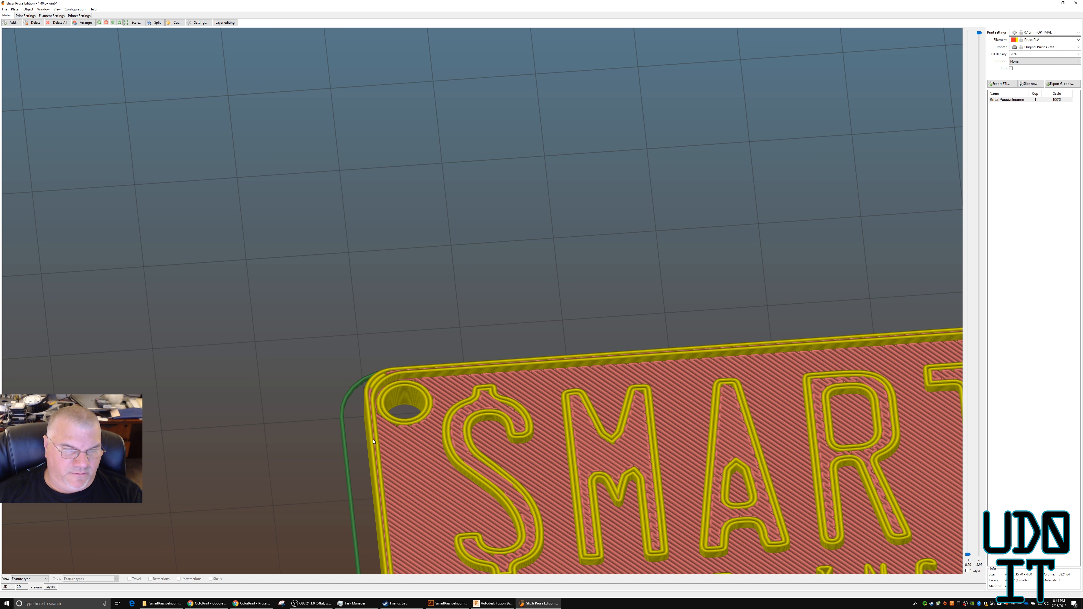
left_click_drag(296, 461, 344, 459)
scroll(344, 459, "down", 5)
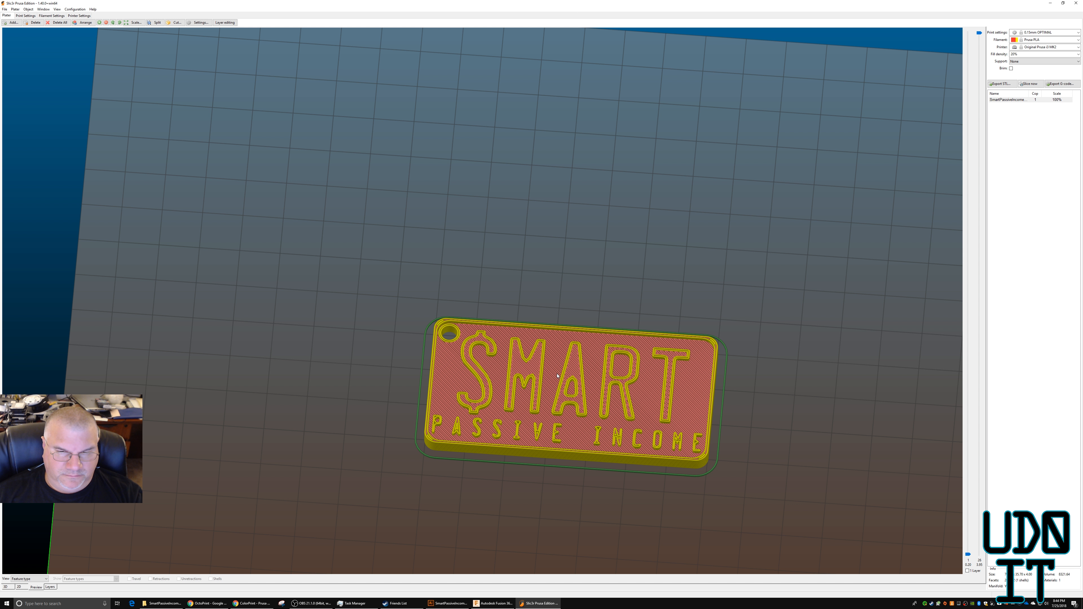
Export the G-code as SmartPassiveIncomeKeychain_Rev2_v2.gcode and locate the file in the 3DPrinting\SmartPassiveIncome folder in File Explorer.
left_click(1055, 84)
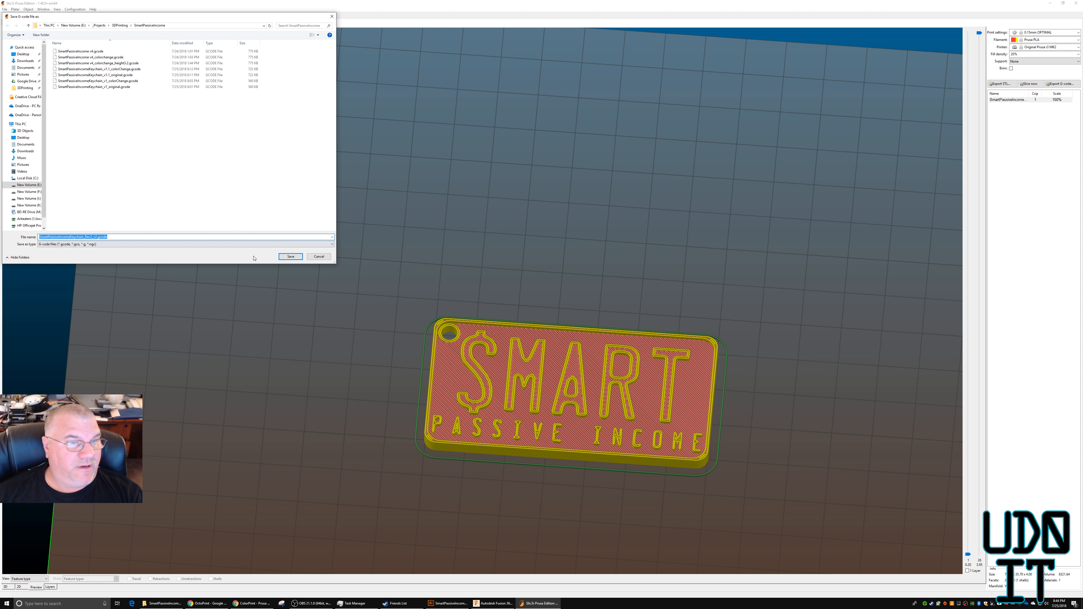
left_click(290, 256)
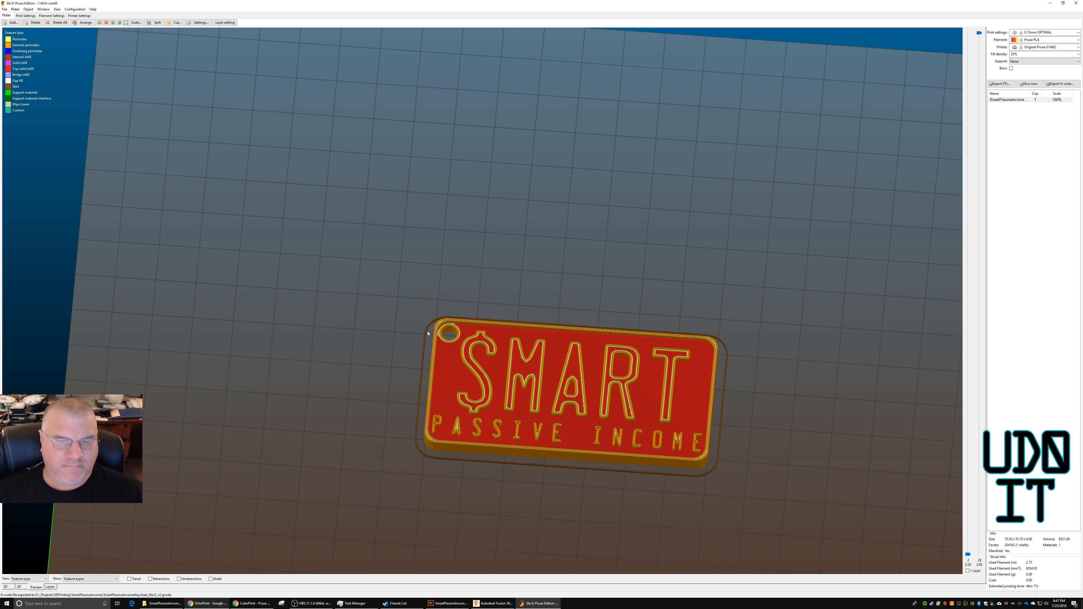
left_click(165, 603)
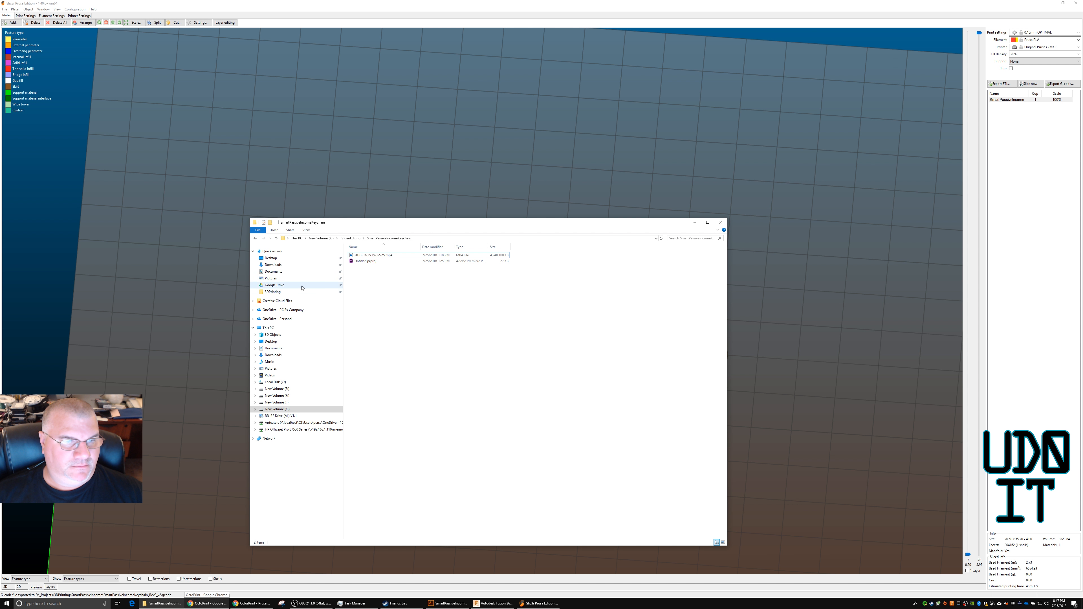
left_click(281, 293)
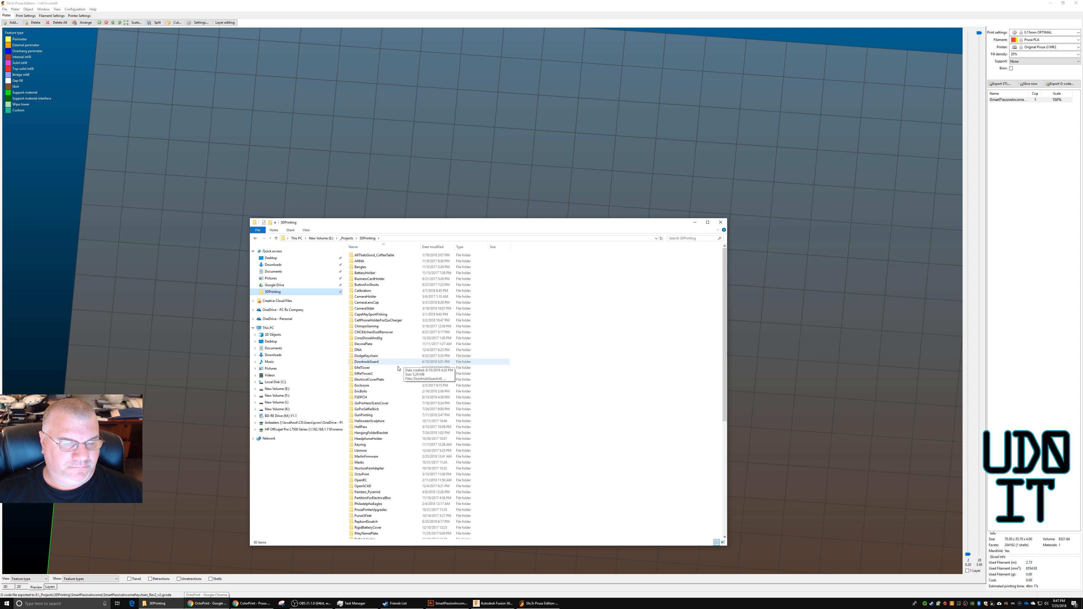
scroll(383, 436, "down", 7)
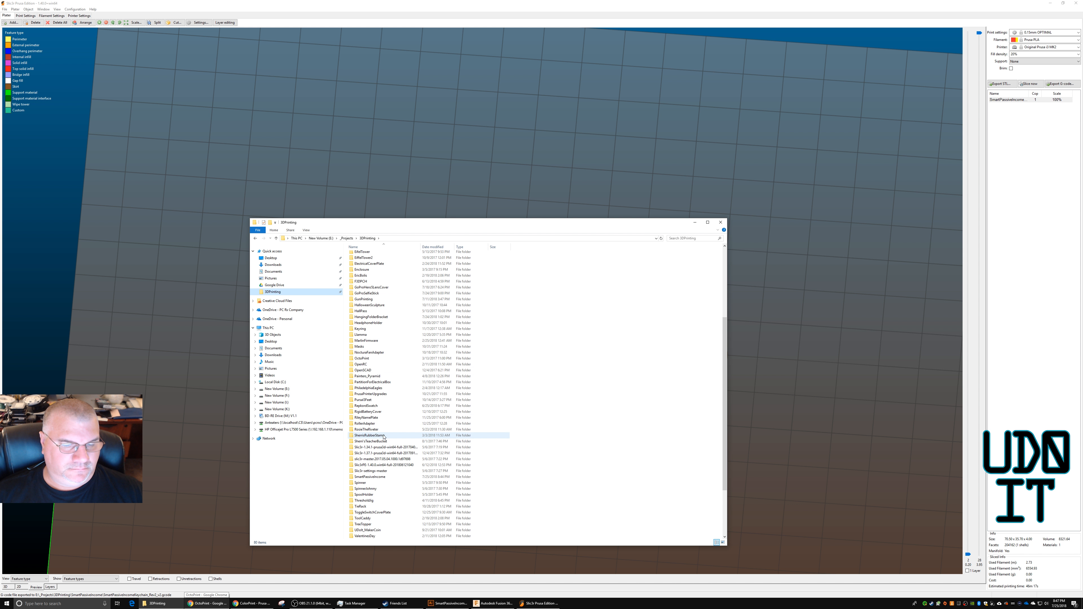
double_click(375, 476)
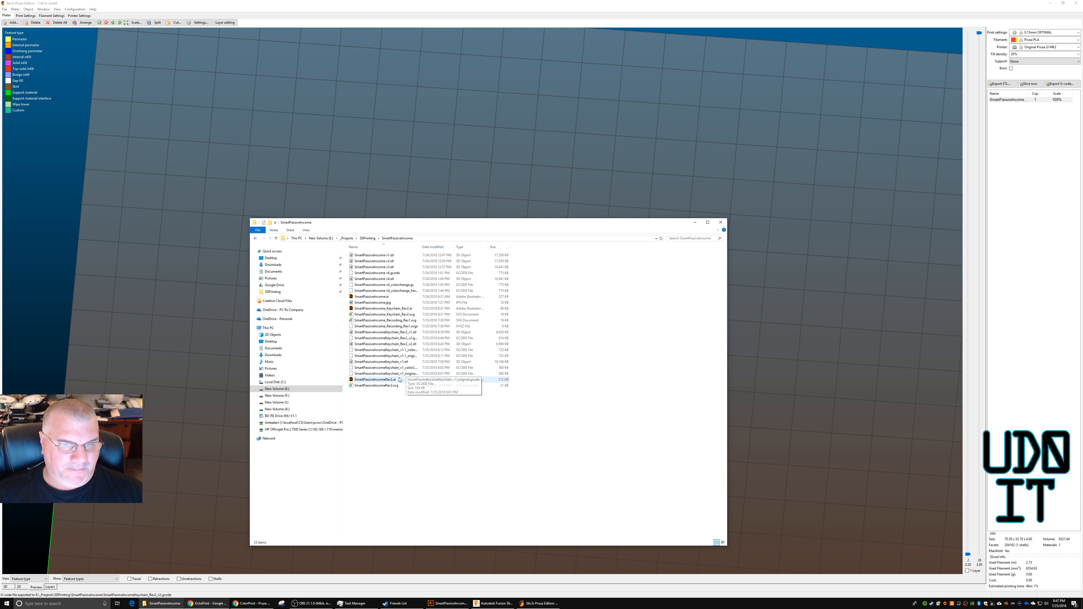
left_click_drag(422, 246, 471, 246)
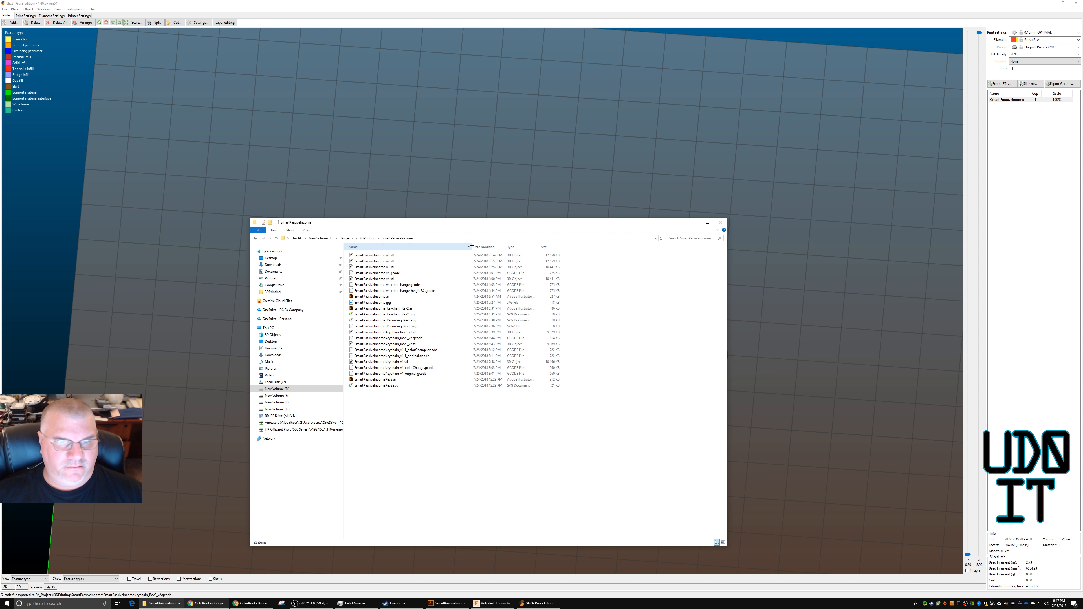
left_click(400, 338)
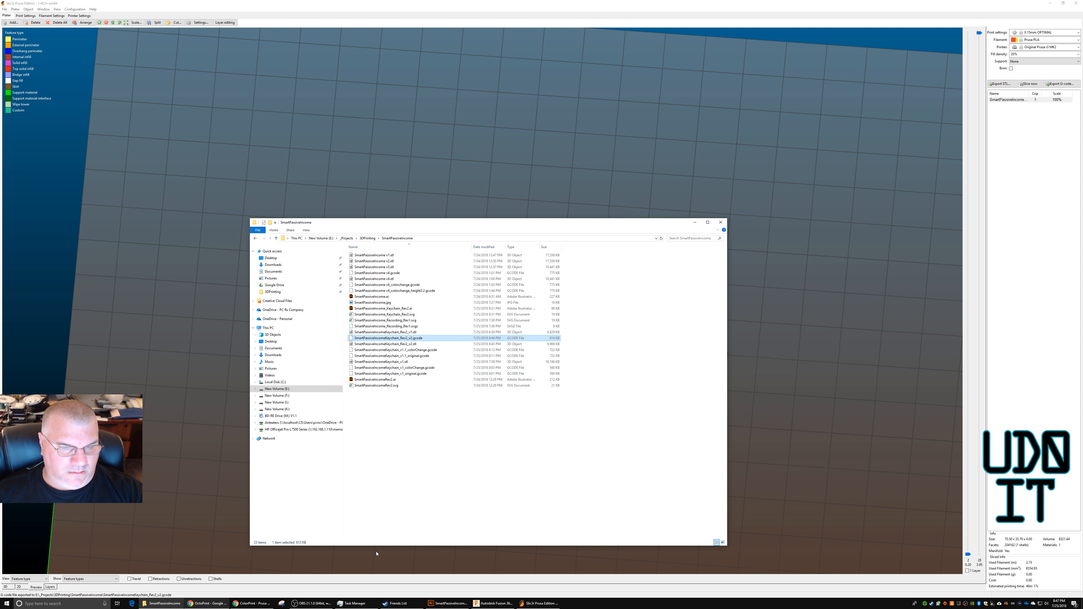
Switch to the PrusaPrinters ColorPrint page in Chrome and load SmartPassiveIncomeKeychain_Rev2_v2.gcode into it.
key("alt+Tab")
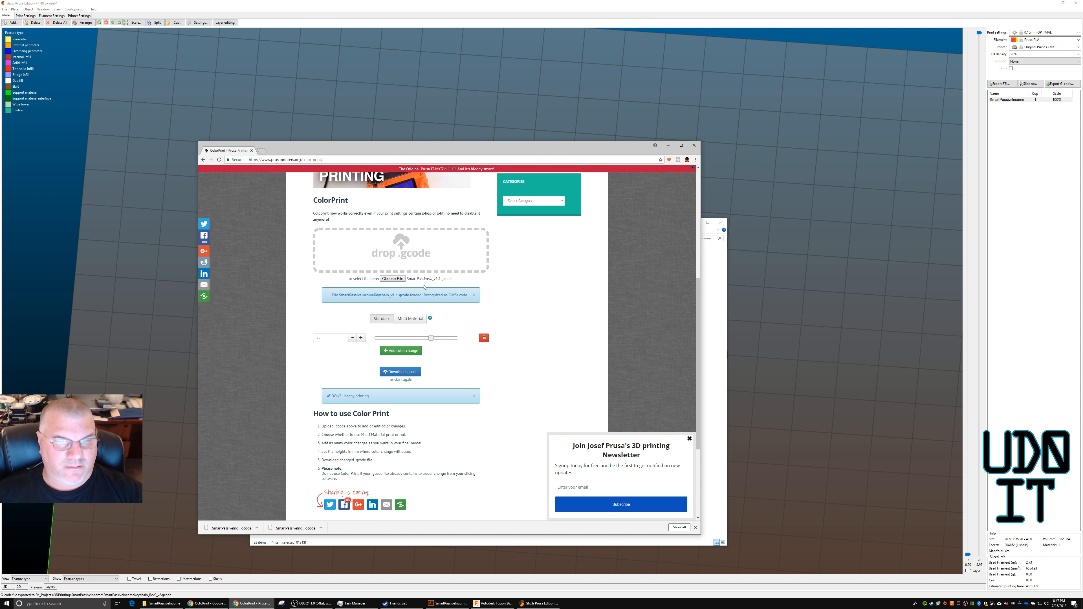
left_click(328, 160)
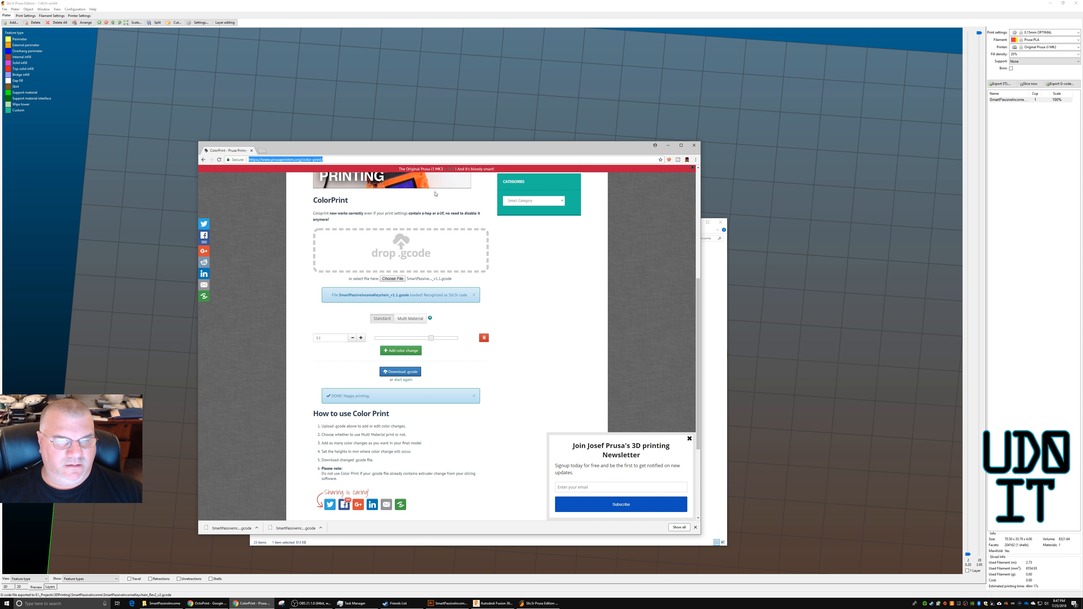
left_click(392, 278)
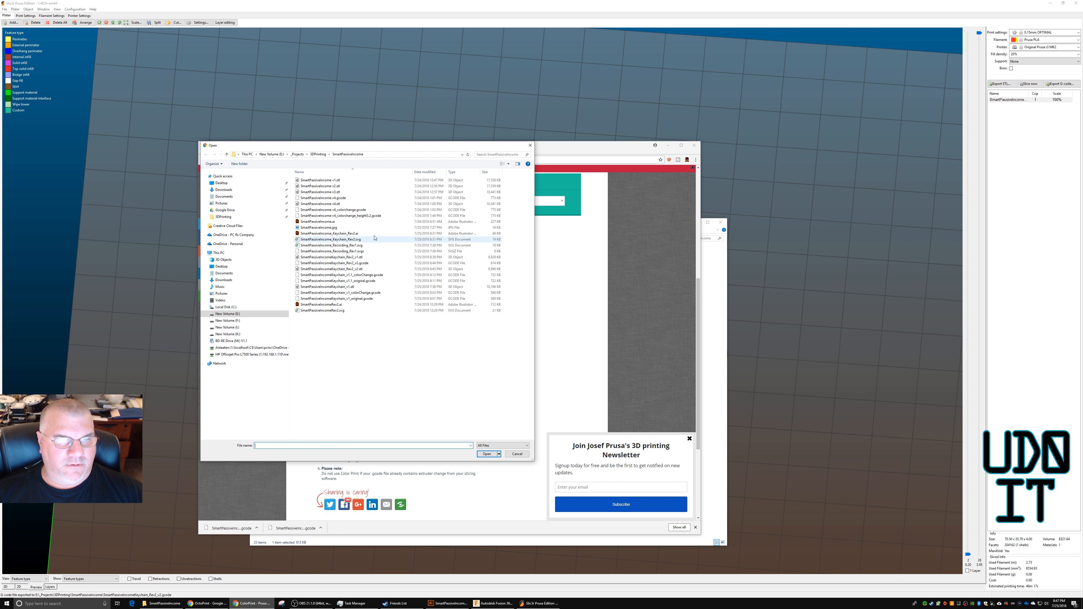
double_click(354, 263)
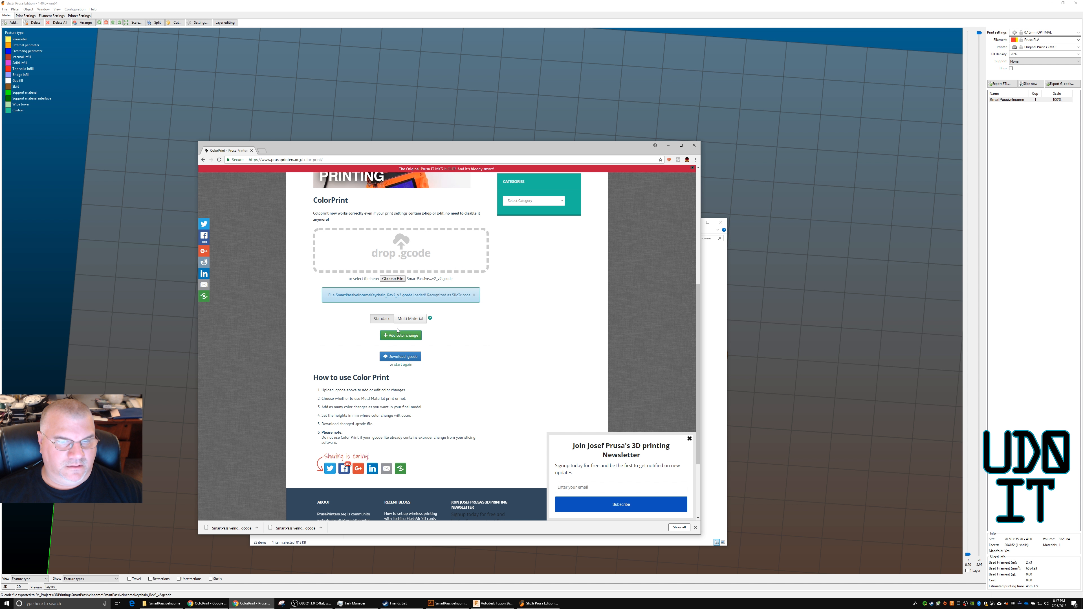
Add a color change to the loaded keychain G-code in ColorPrint.
left_click(394, 335)
left_click_drag(315, 339, 429, 318)
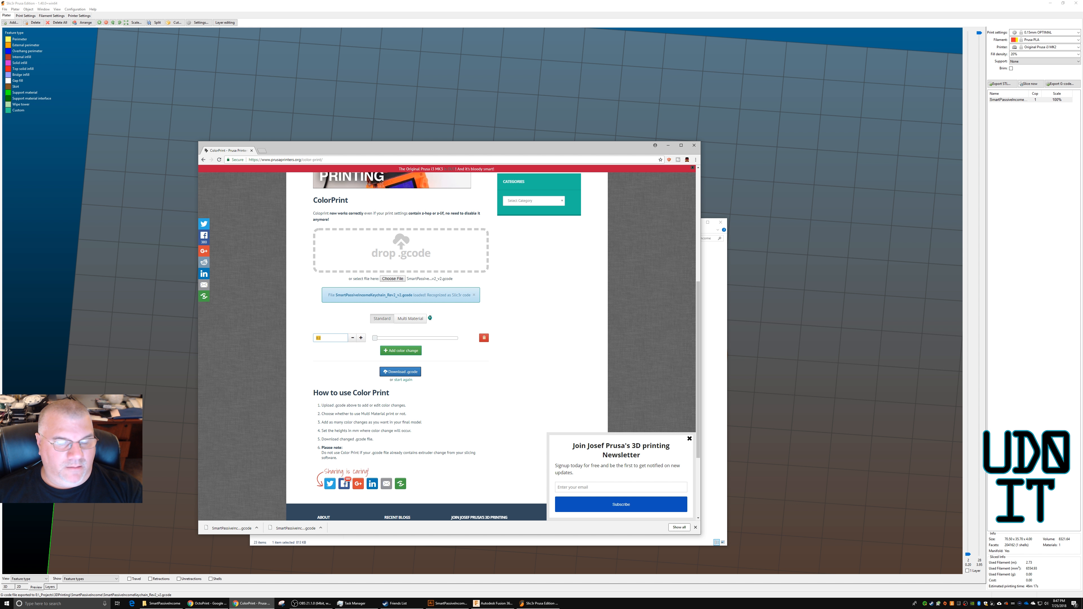
left_click(449, 301)
Switch to Slic3r and step through the keychain's 2D layers to find the height where the raised lettering starts.
left_click(872, 259)
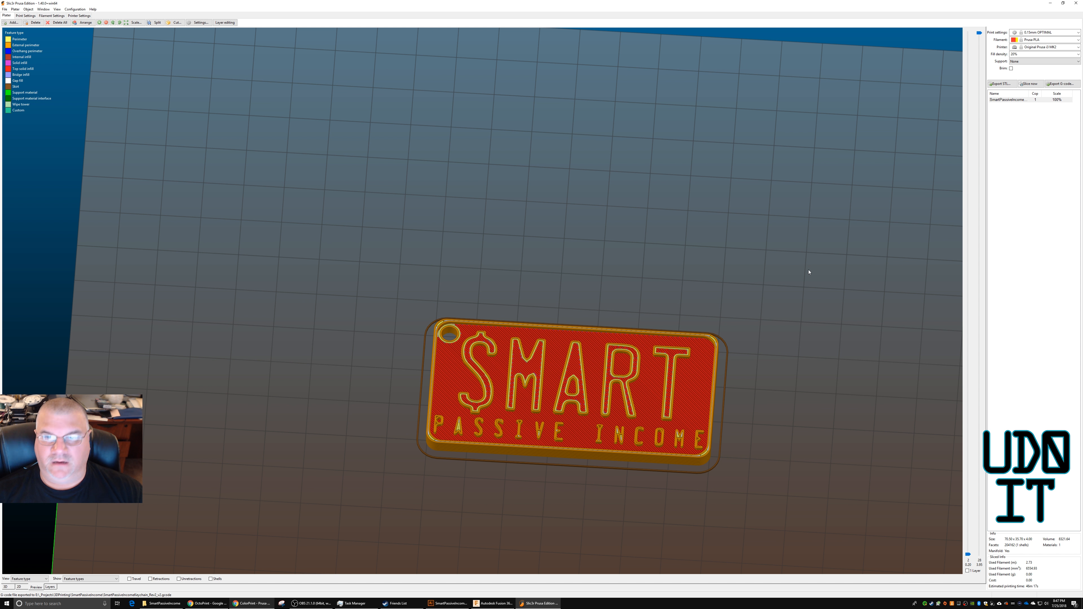
left_click_drag(968, 554, 967, 451)
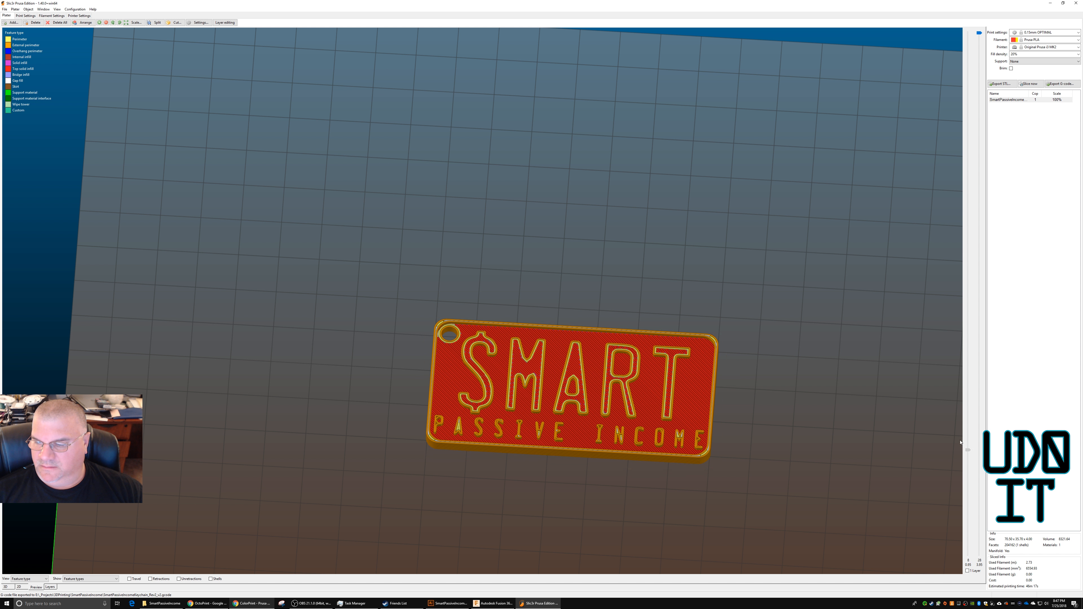
left_click(50, 587)
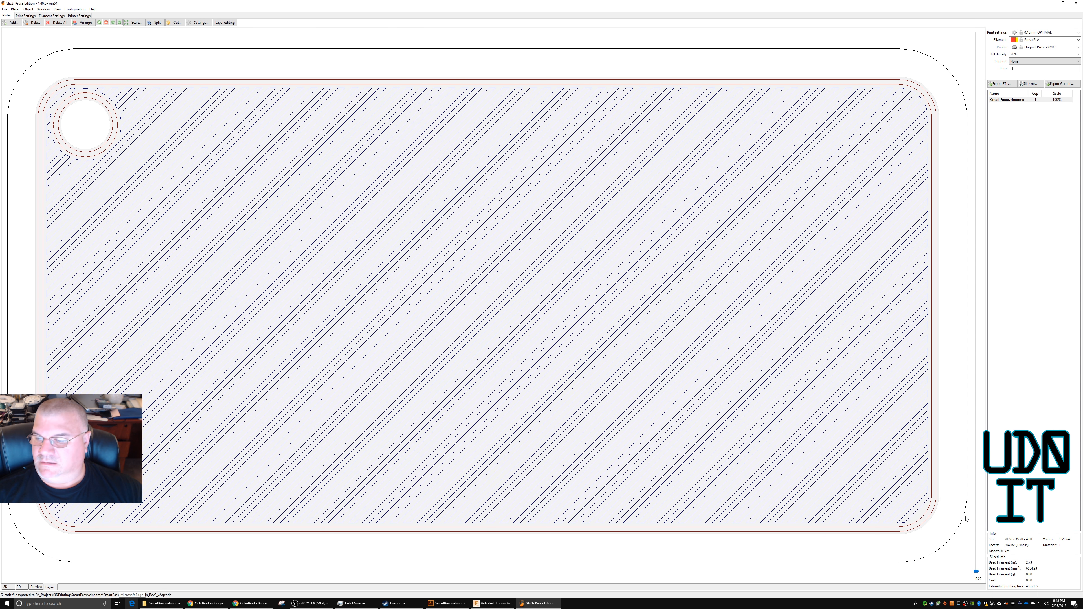
left_click_drag(976, 570, 970, 156)
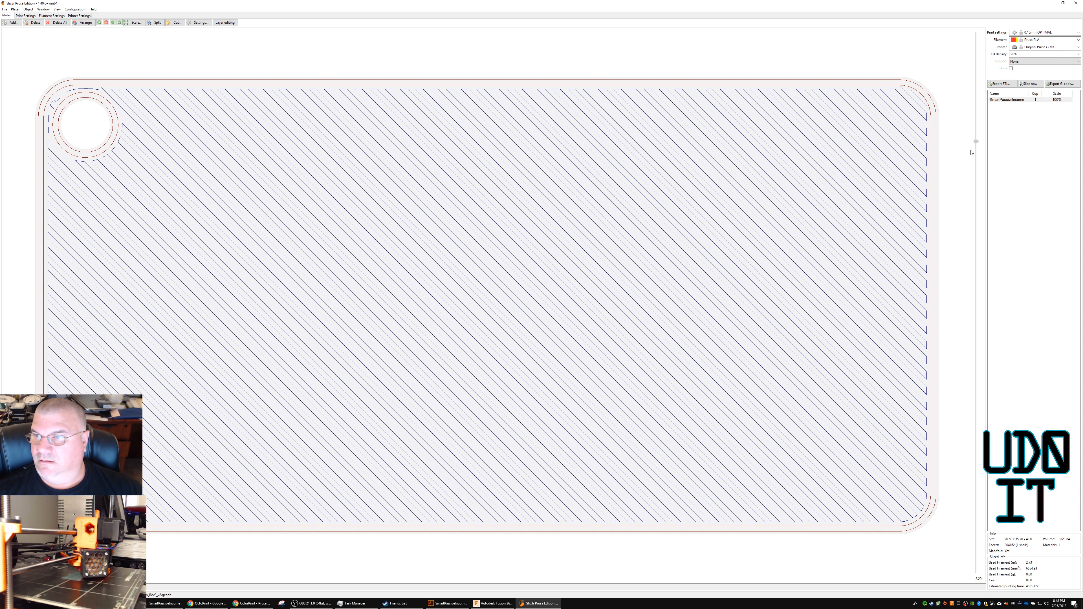
left_click_drag(971, 152, 971, 151)
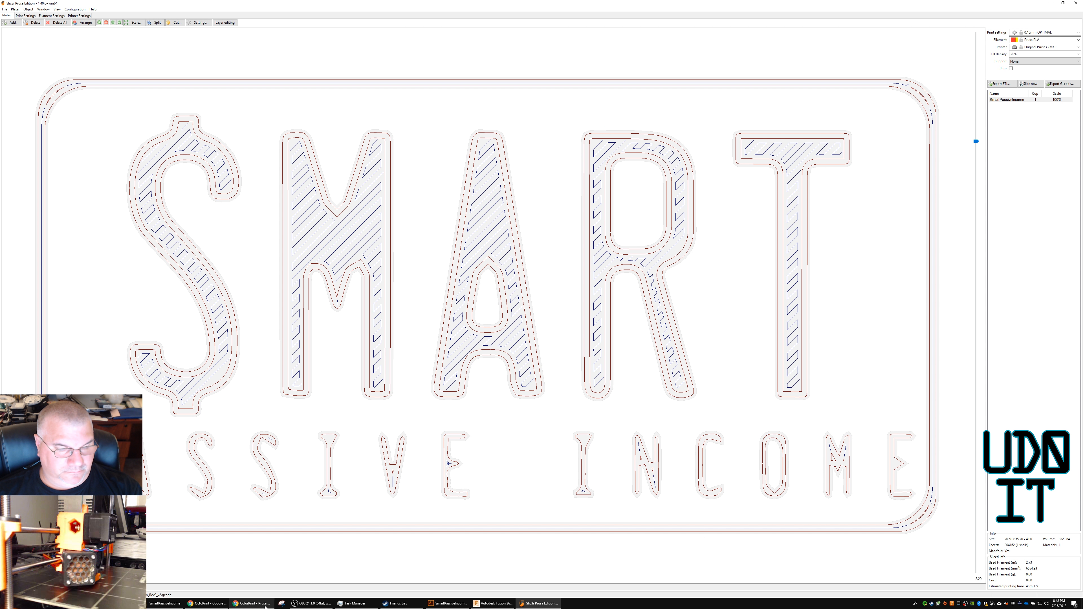
Switch back to ColorPrint, set the color change height to 3.2 mm and download the modified G-code.
left_click(251, 604)
left_click(399, 372)
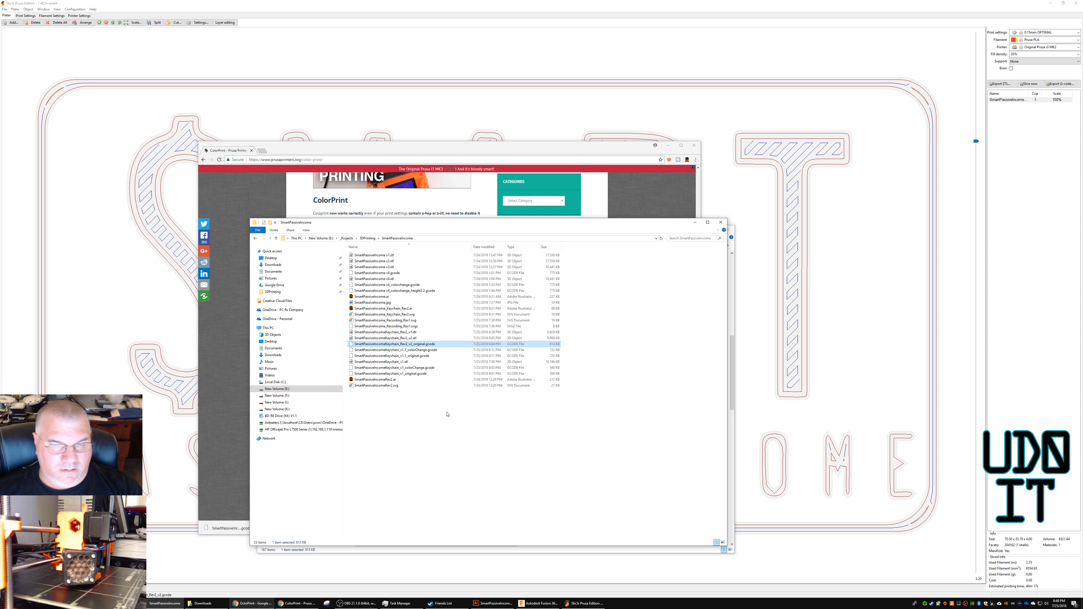
Paste the downloaded G-code into the SmartPassiveIncome folder and rename it SmartPassiveIncomeKeychain_Rev2_v2_colorchange.gcode.
right_click(447, 414)
left_click(456, 453)
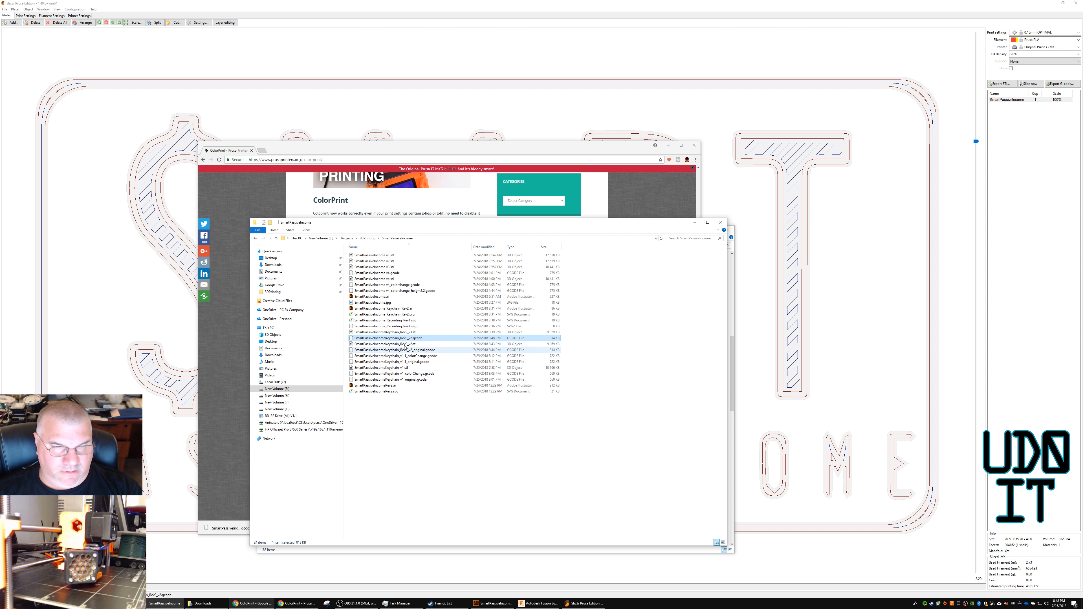
right_click(400, 340)
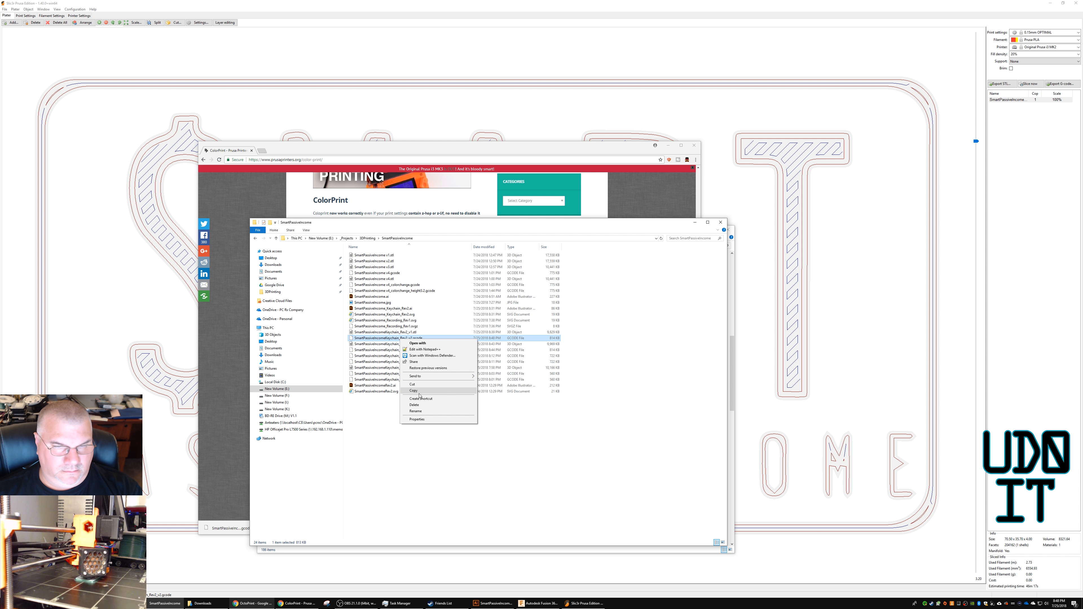
left_click(414, 411)
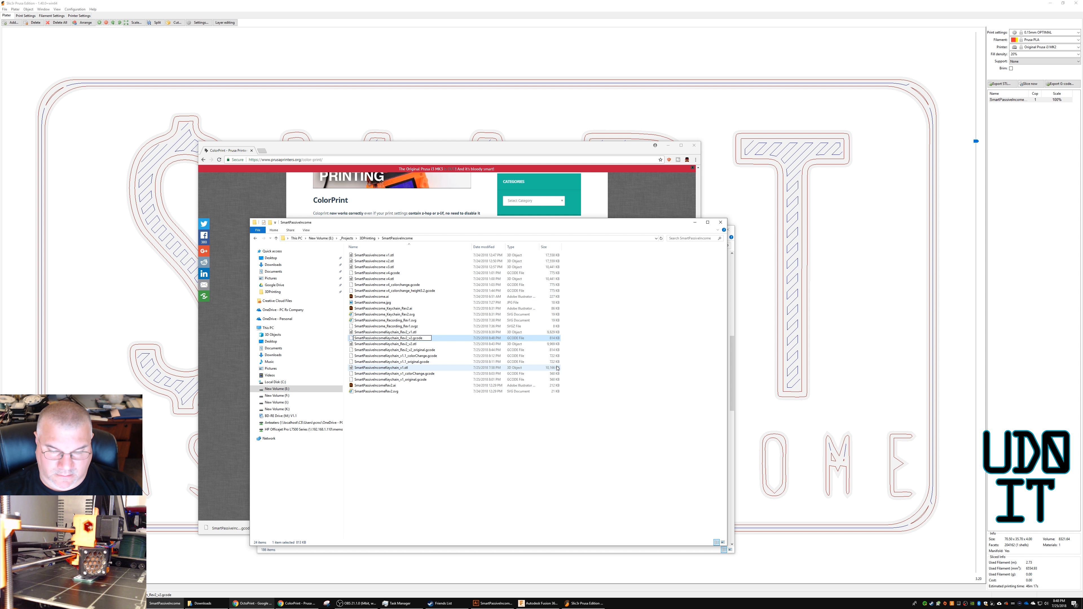
type("_colorchange")
key("Return")
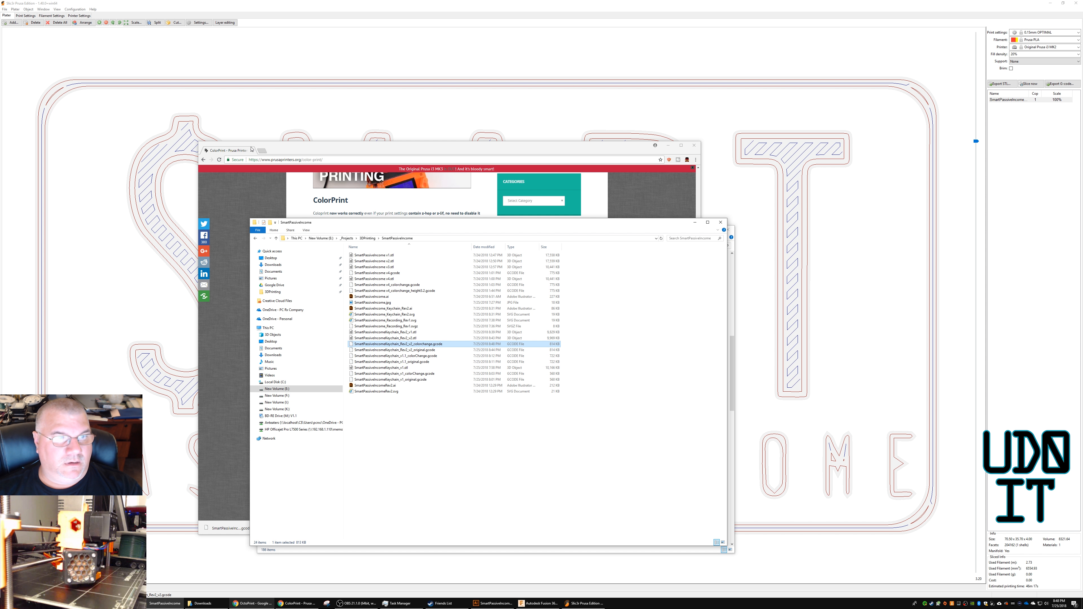
Switch to OctoPrint and choose SmartPassiveIncomeKeychain_Rev2_v2_colorchange.gcode as the file to upload.
left_click(251, 603)
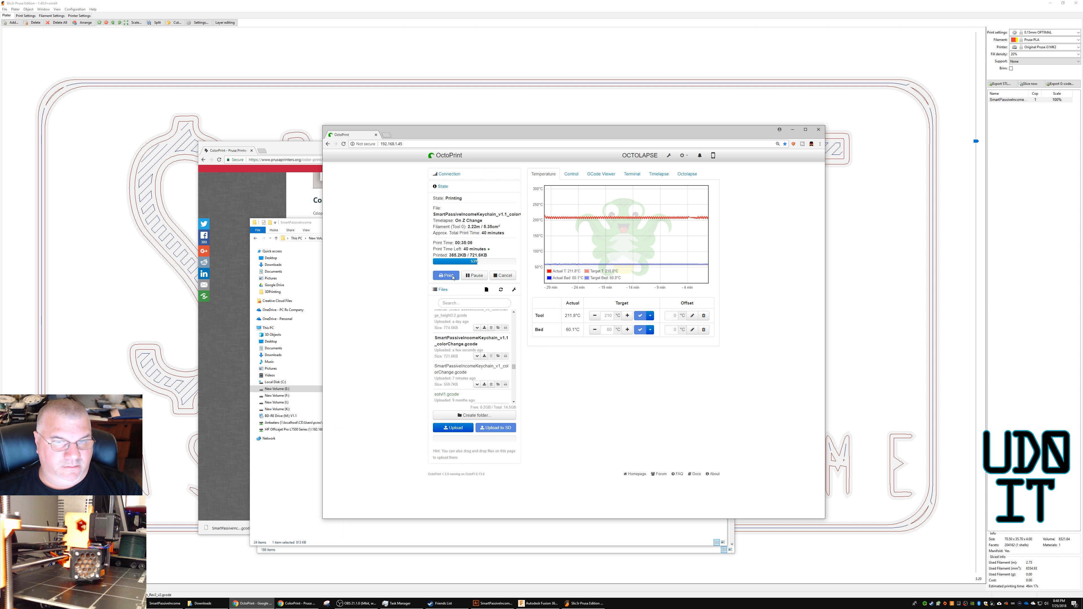
left_click(450, 428)
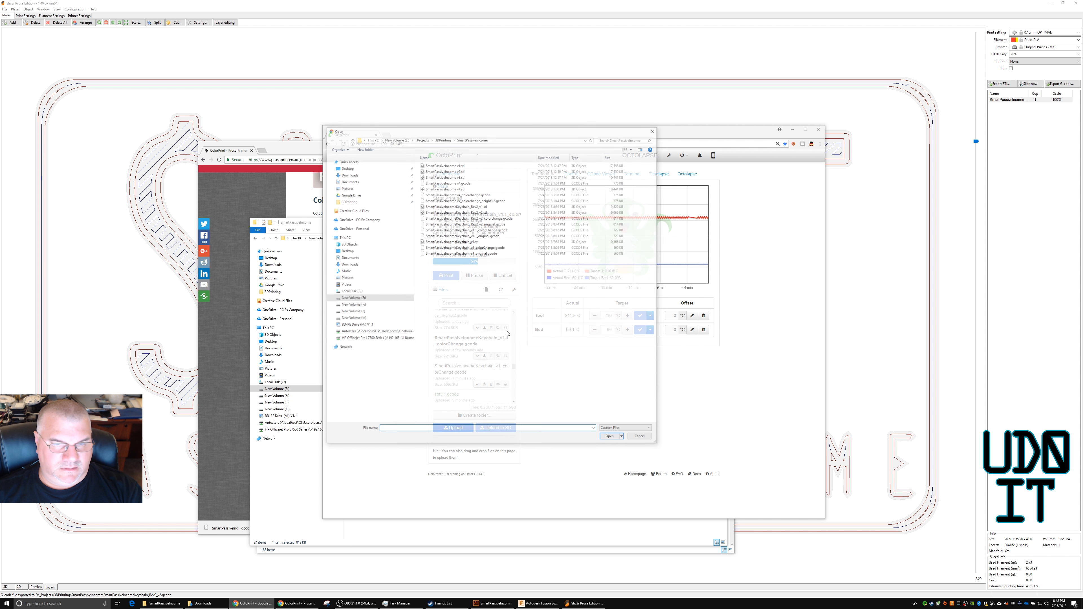
left_click(472, 217)
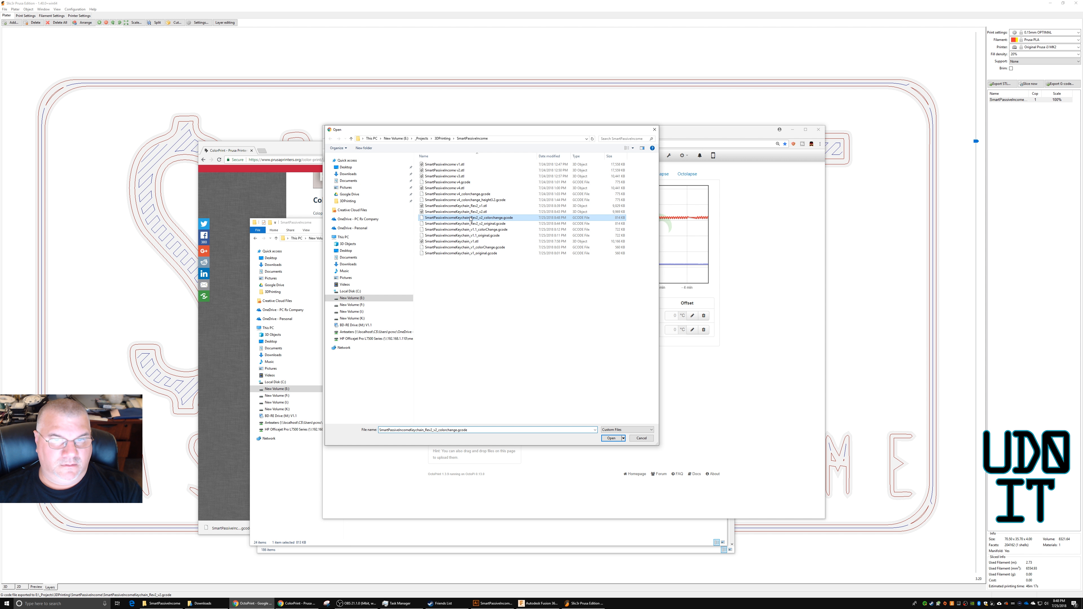